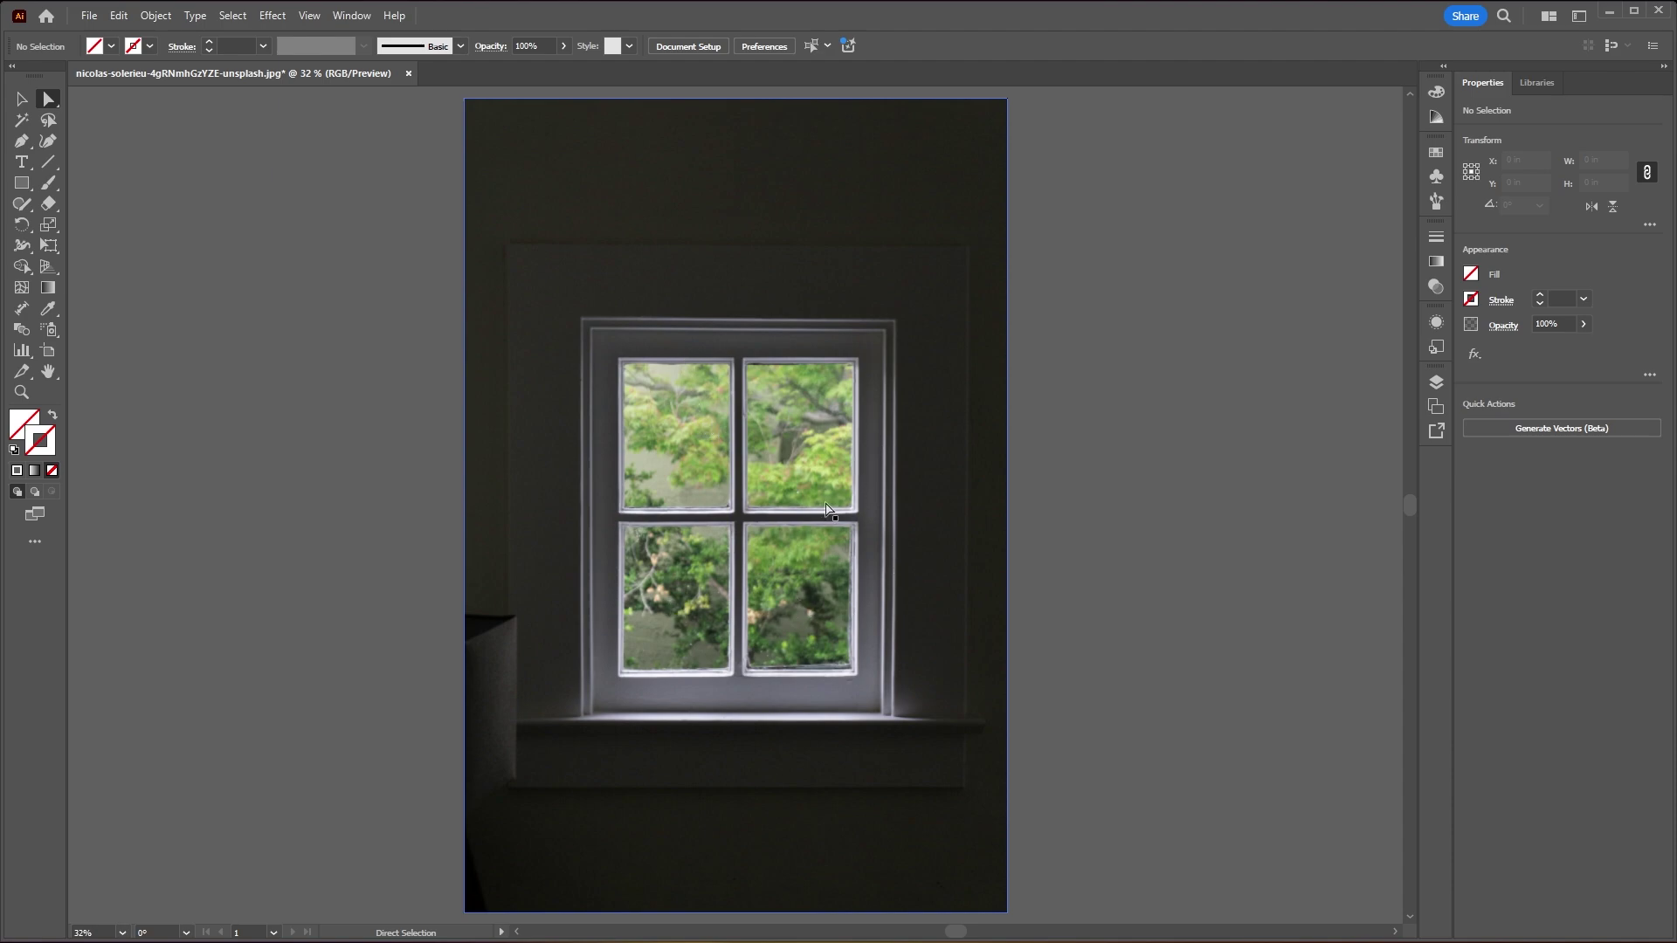
Draw a photo-sized rectangle, then an unfilled rectangle over all four panes (about 10.6 × 14 in)
click(21, 184)
mouse_move(467, 100)
mouse_down()
mouse_move(662, 286)
mouse_move(1008, 912)
mouse_up()
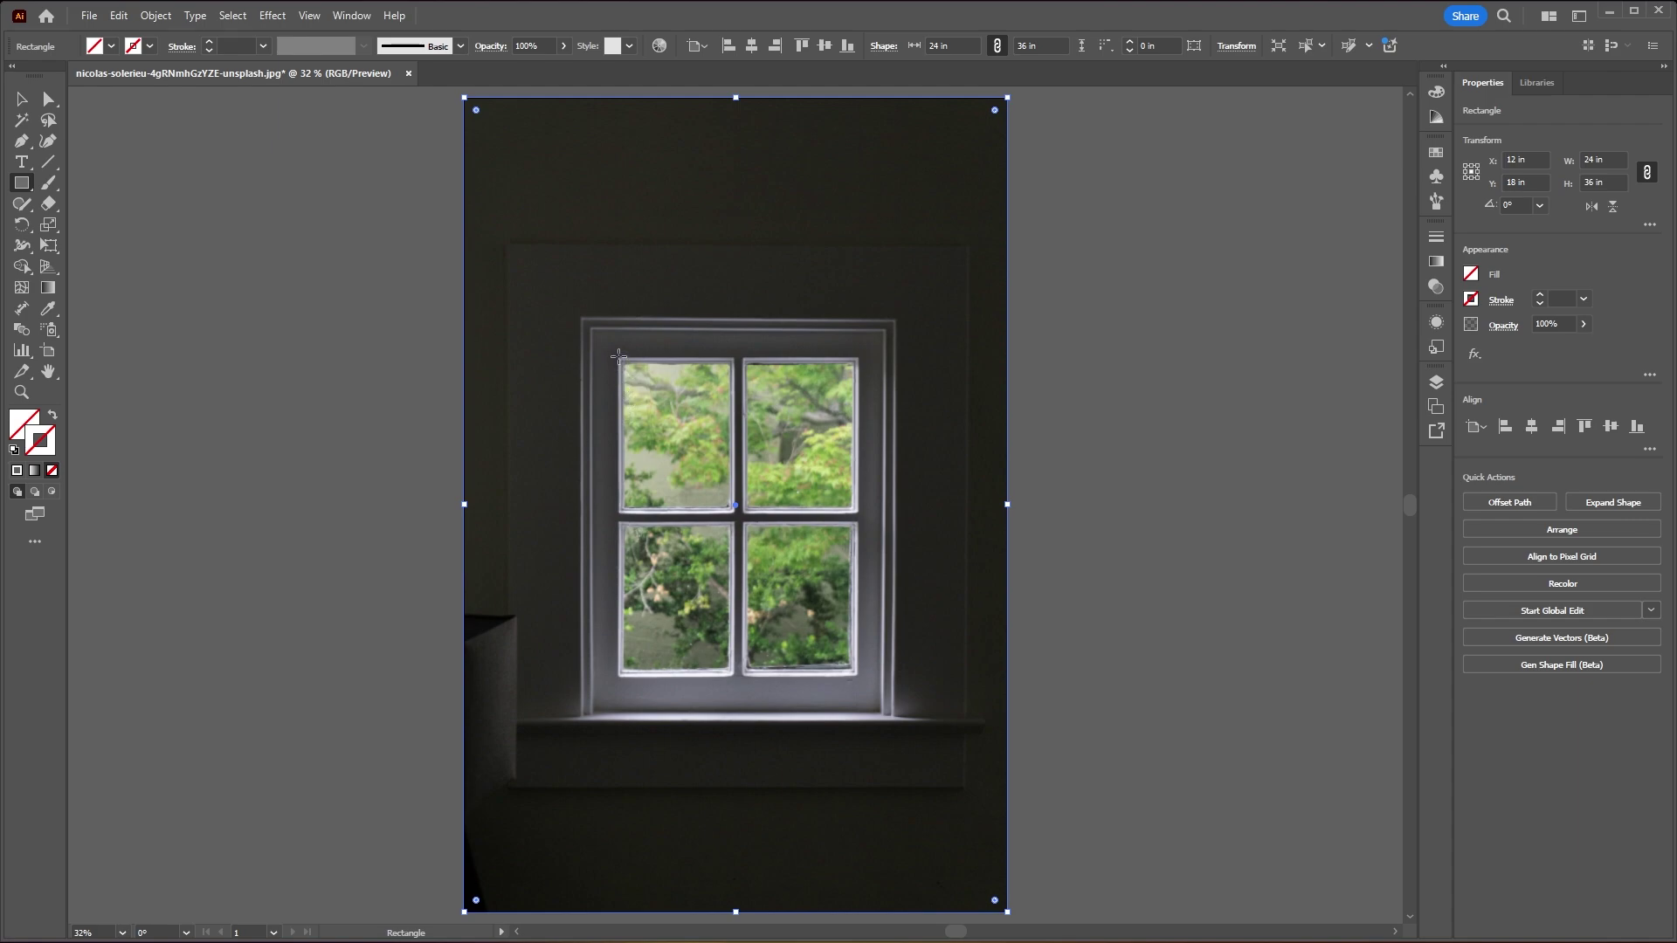
mouse_move(618, 355)
mouse_down()
mouse_move(861, 653)
mouse_move(854, 675)
mouse_up()
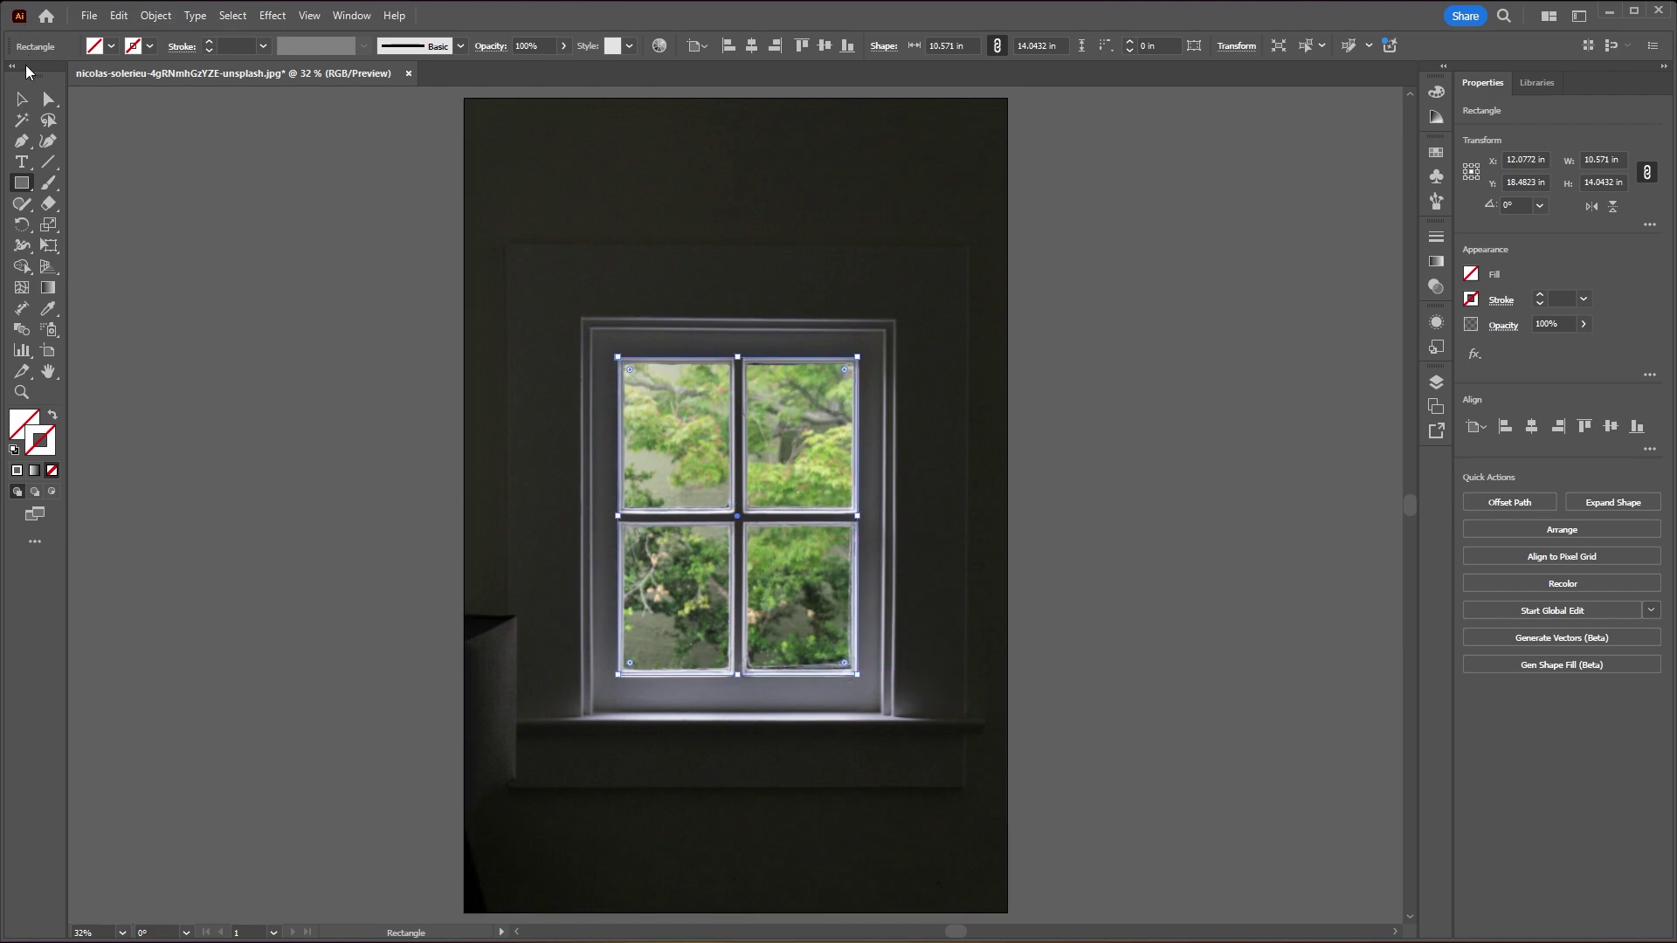
Select both rectangles and combine them into a compound path
click(21, 99)
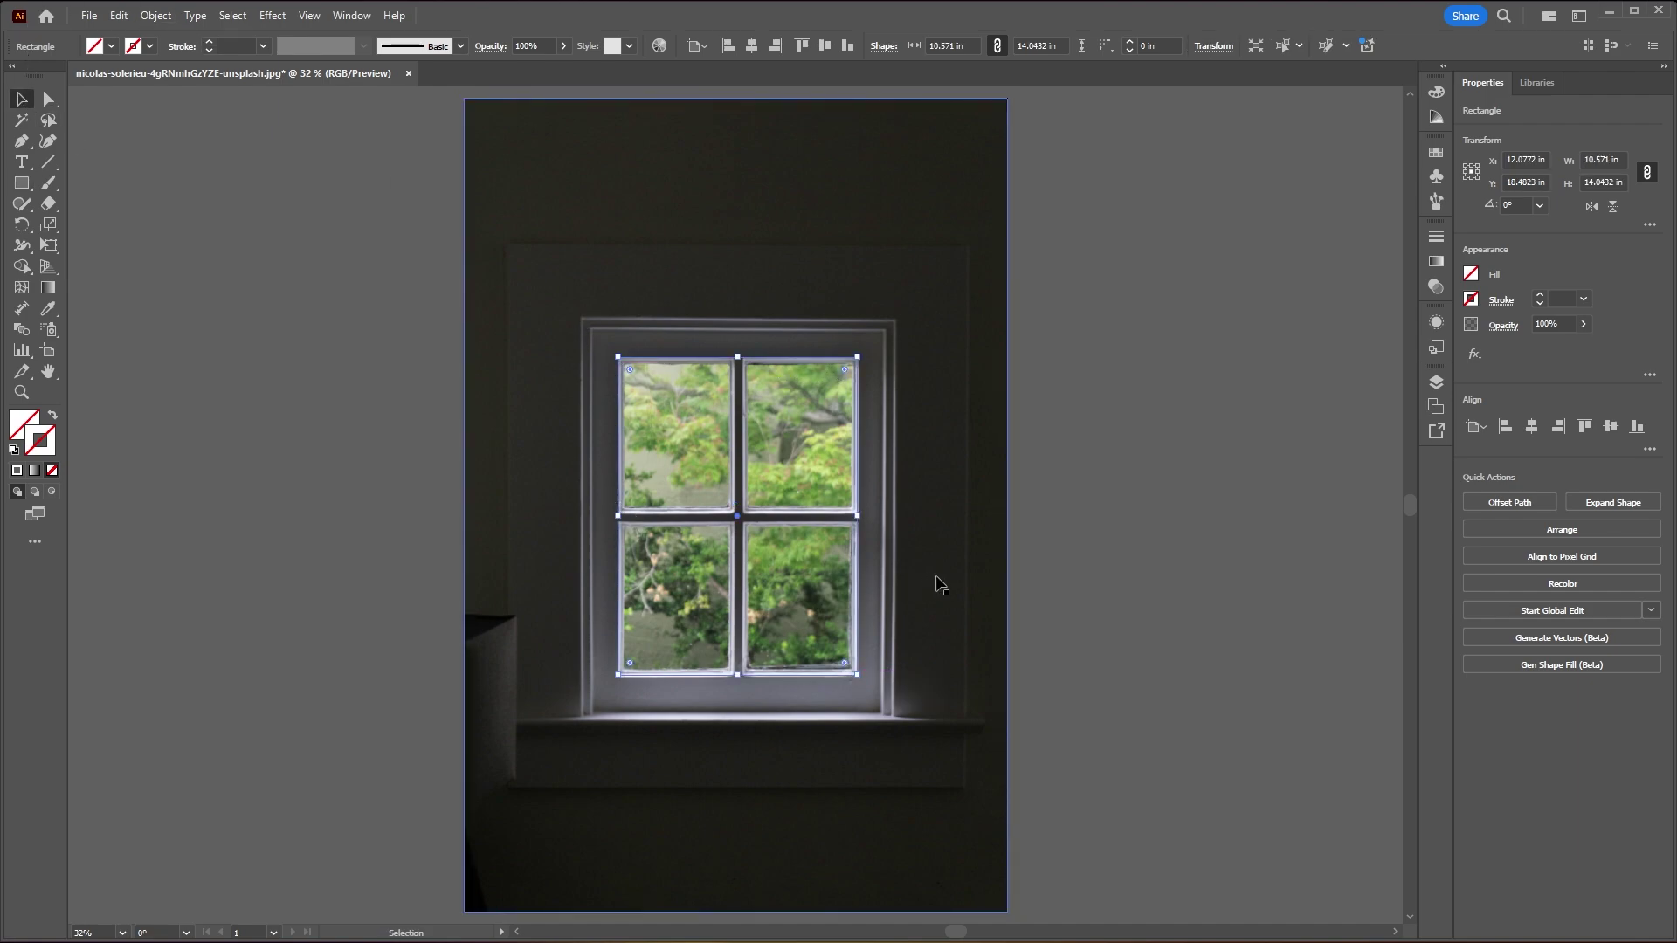
shift+click(1008, 136)
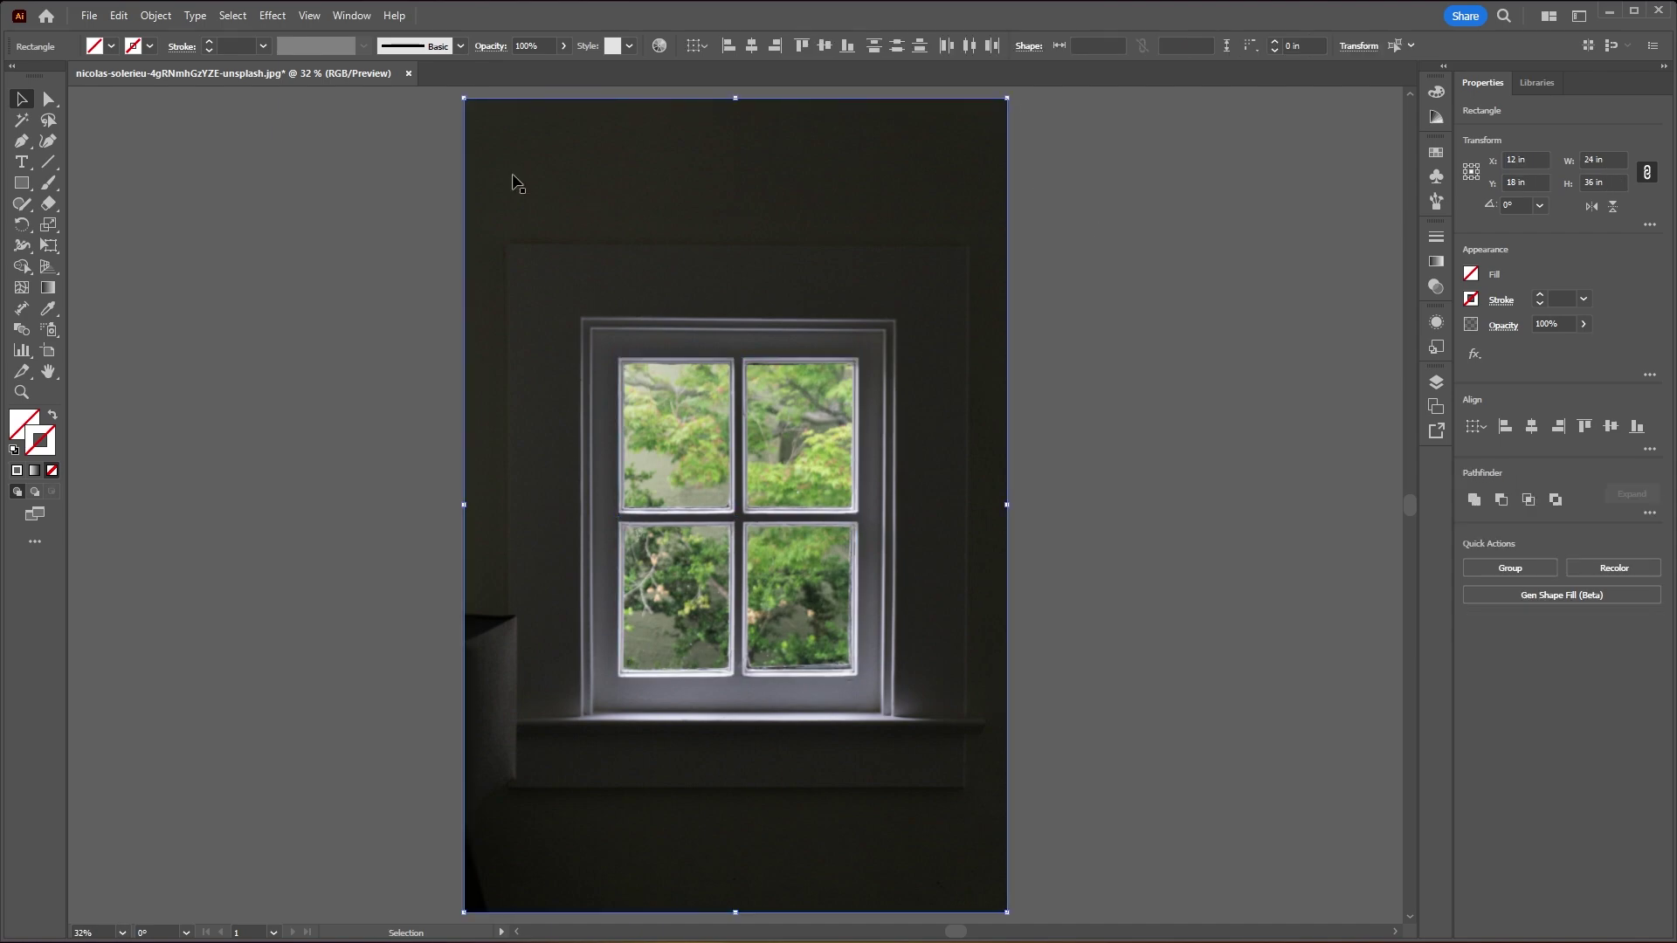
click(158, 17)
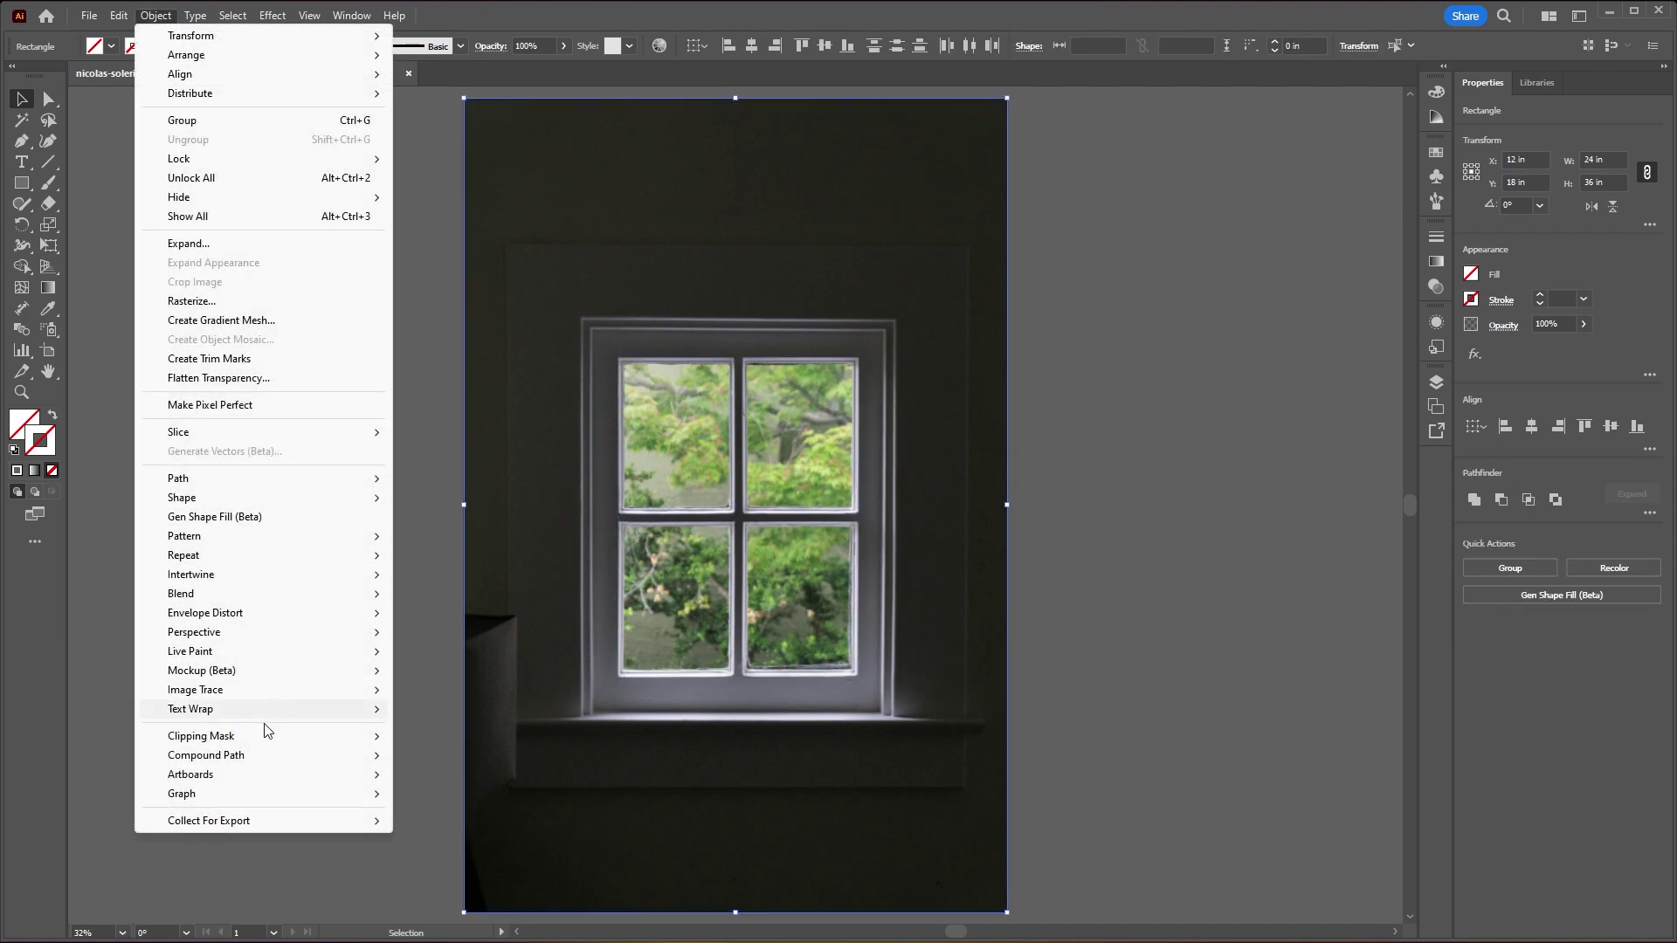
click(434, 755)
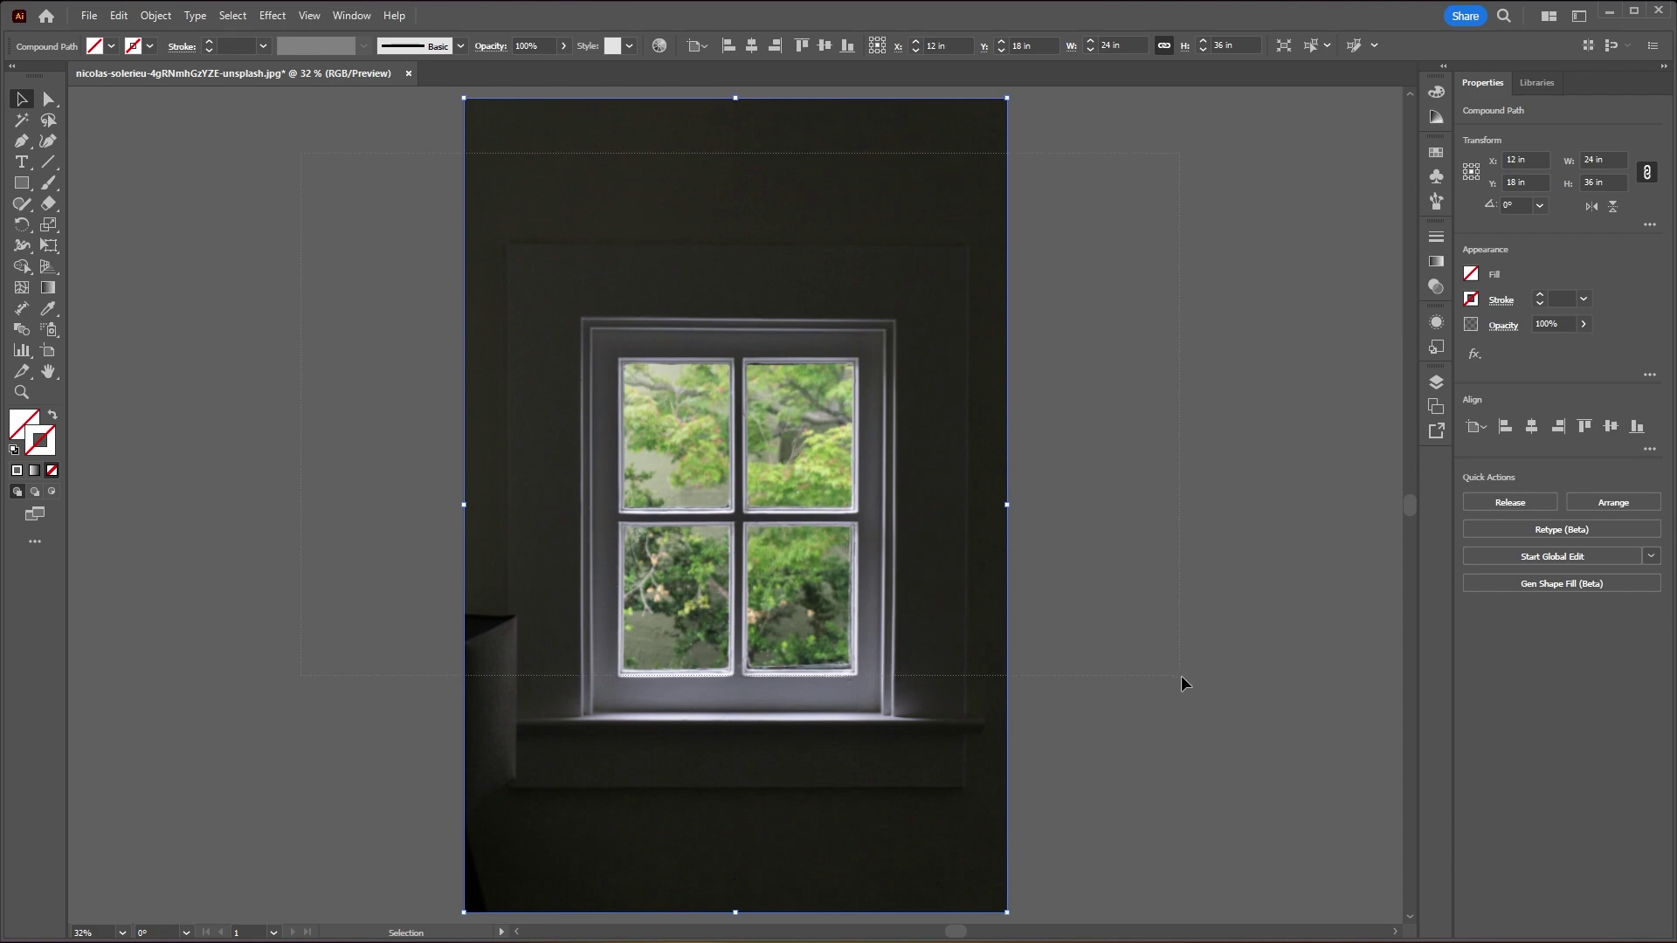
Select everything and make a clipping mask from the compound path
key(ctrl+a)
click(155, 15)
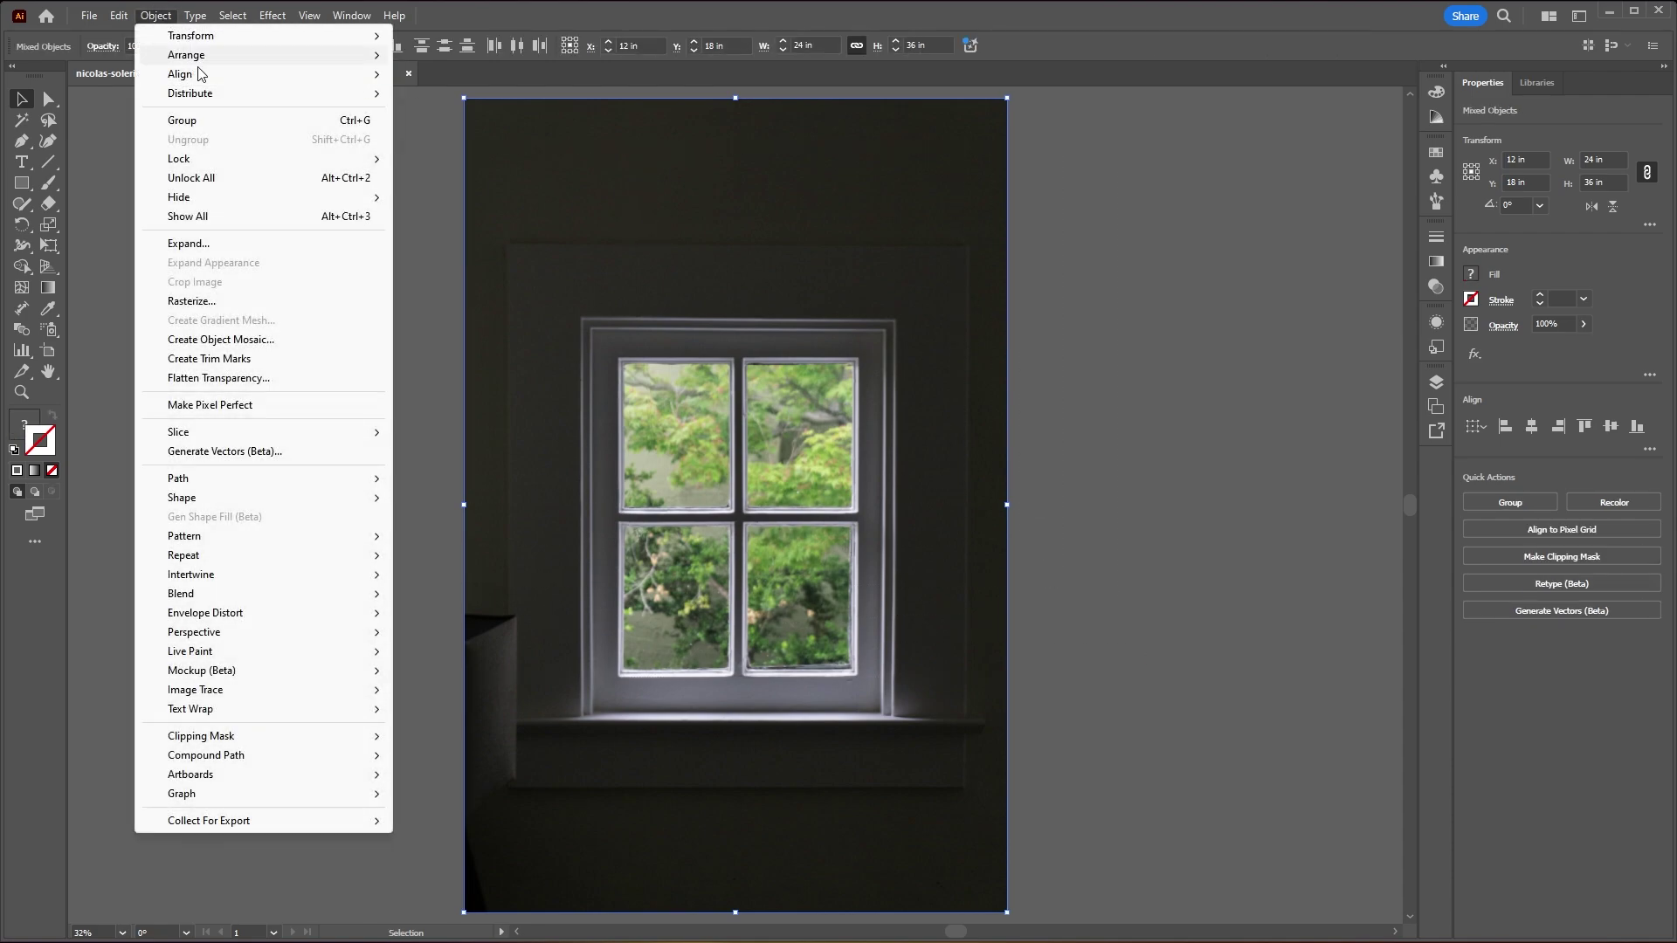
mouse_move(203, 736)
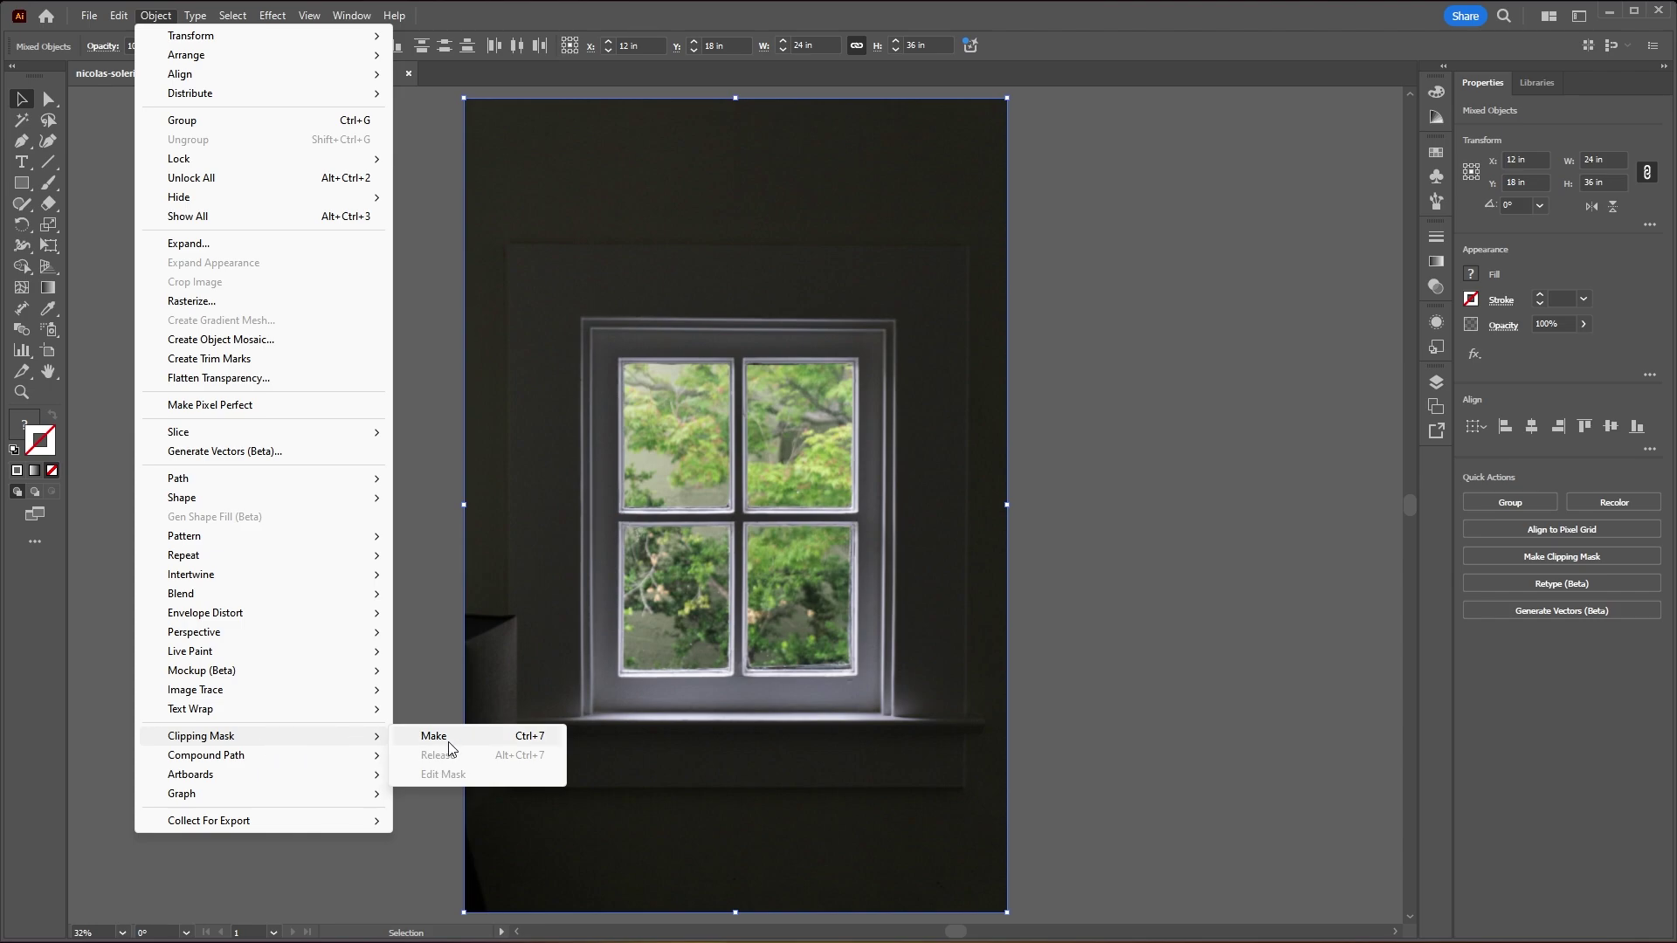
click(448, 742)
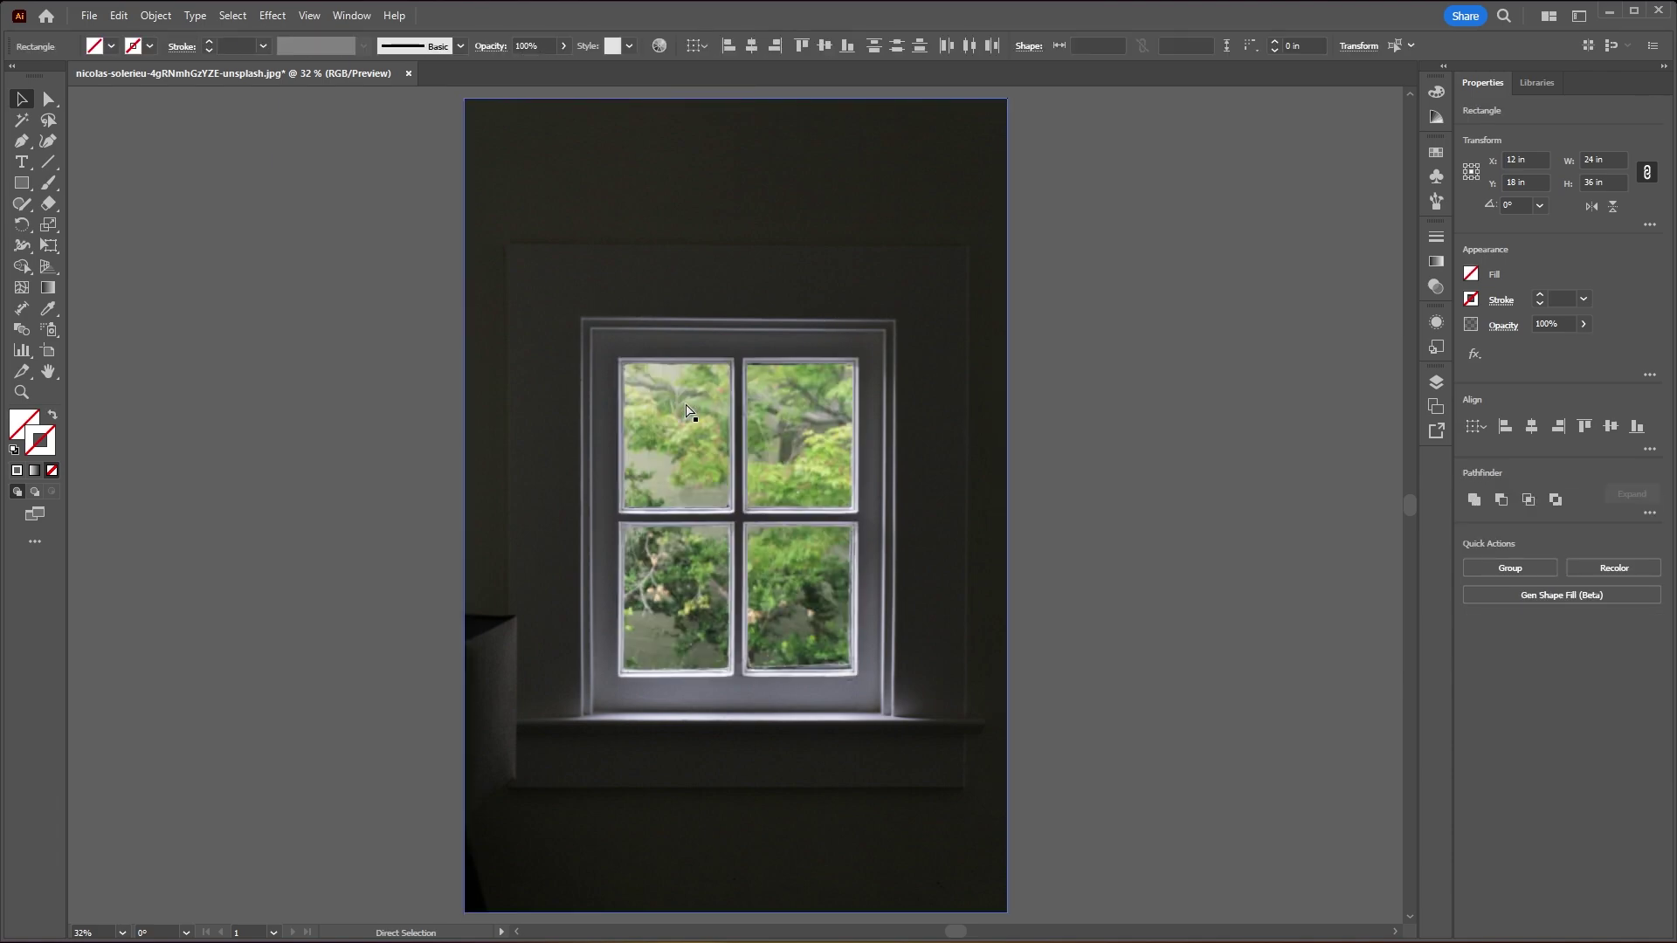
Return to the Selection tool and clear away the earlier pane-spanning rectangle
key(v)
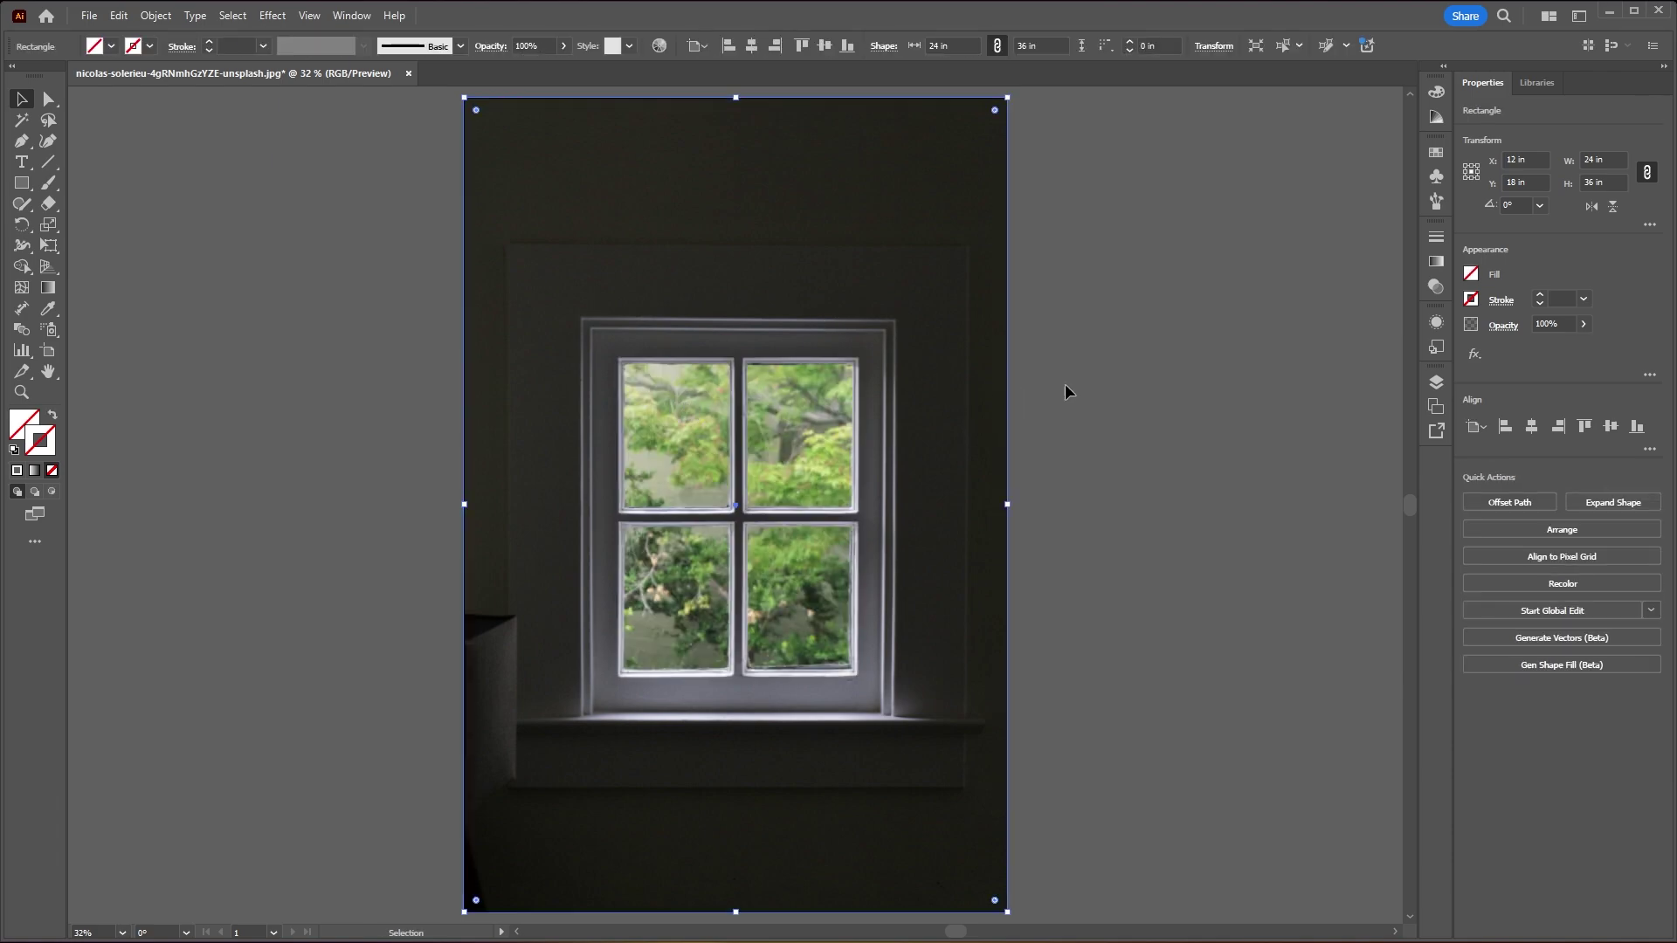
click(1134, 414)
click(616, 94)
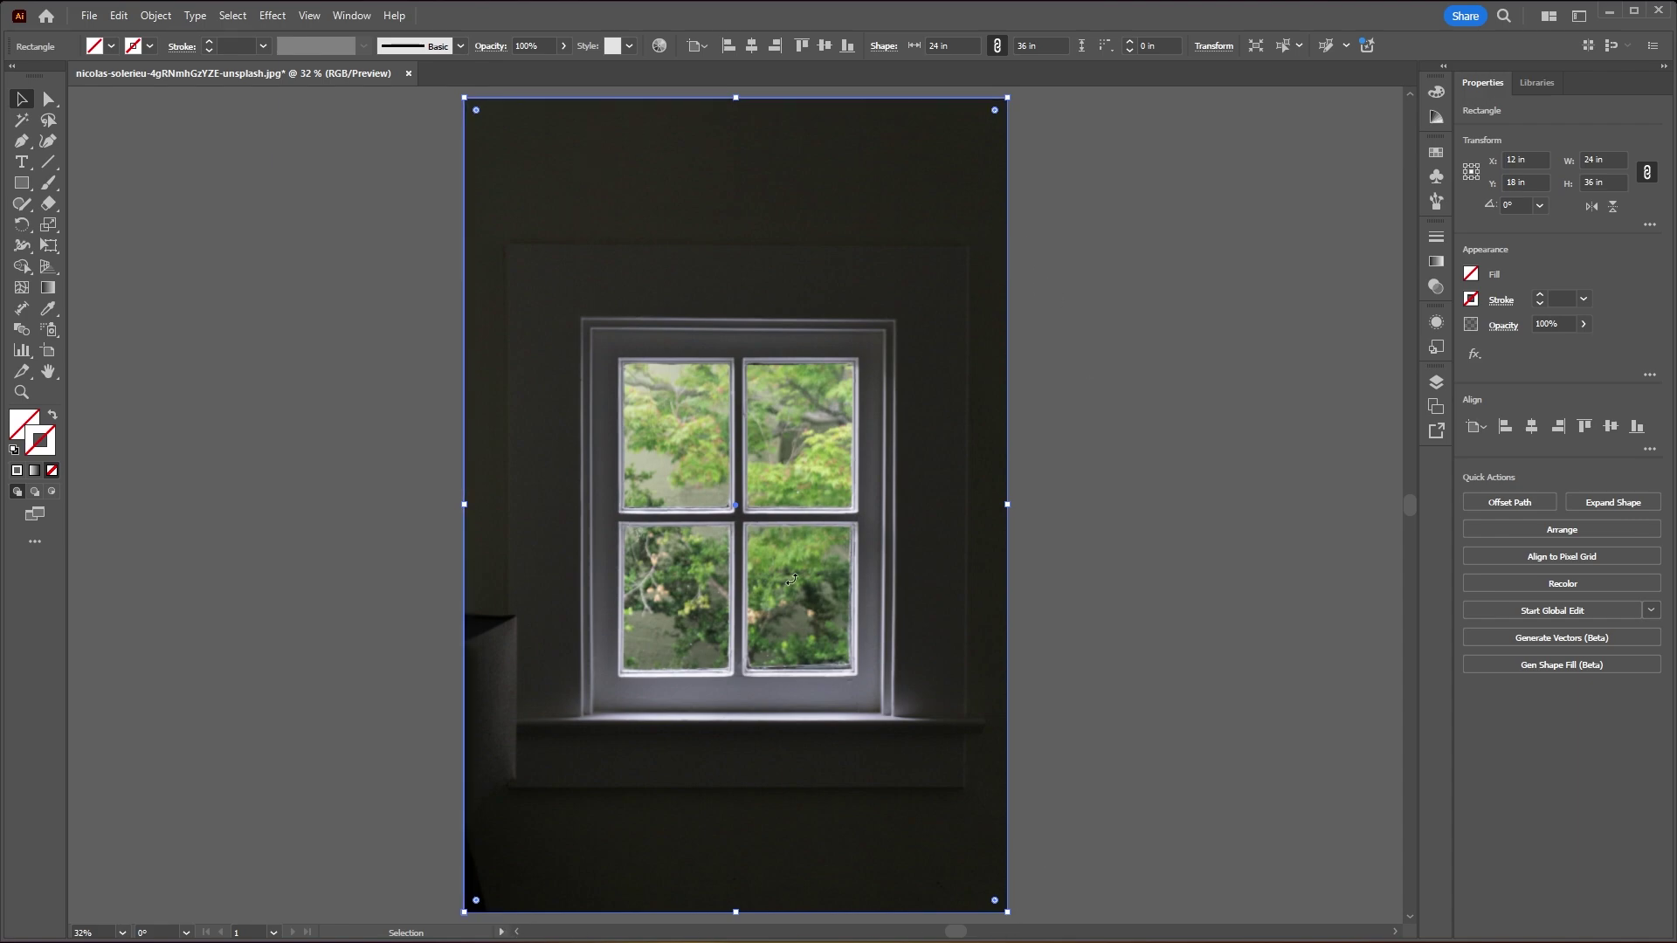
Draw separate rectangles over the top-left, top-right and bottom-left panes
click(21, 185)
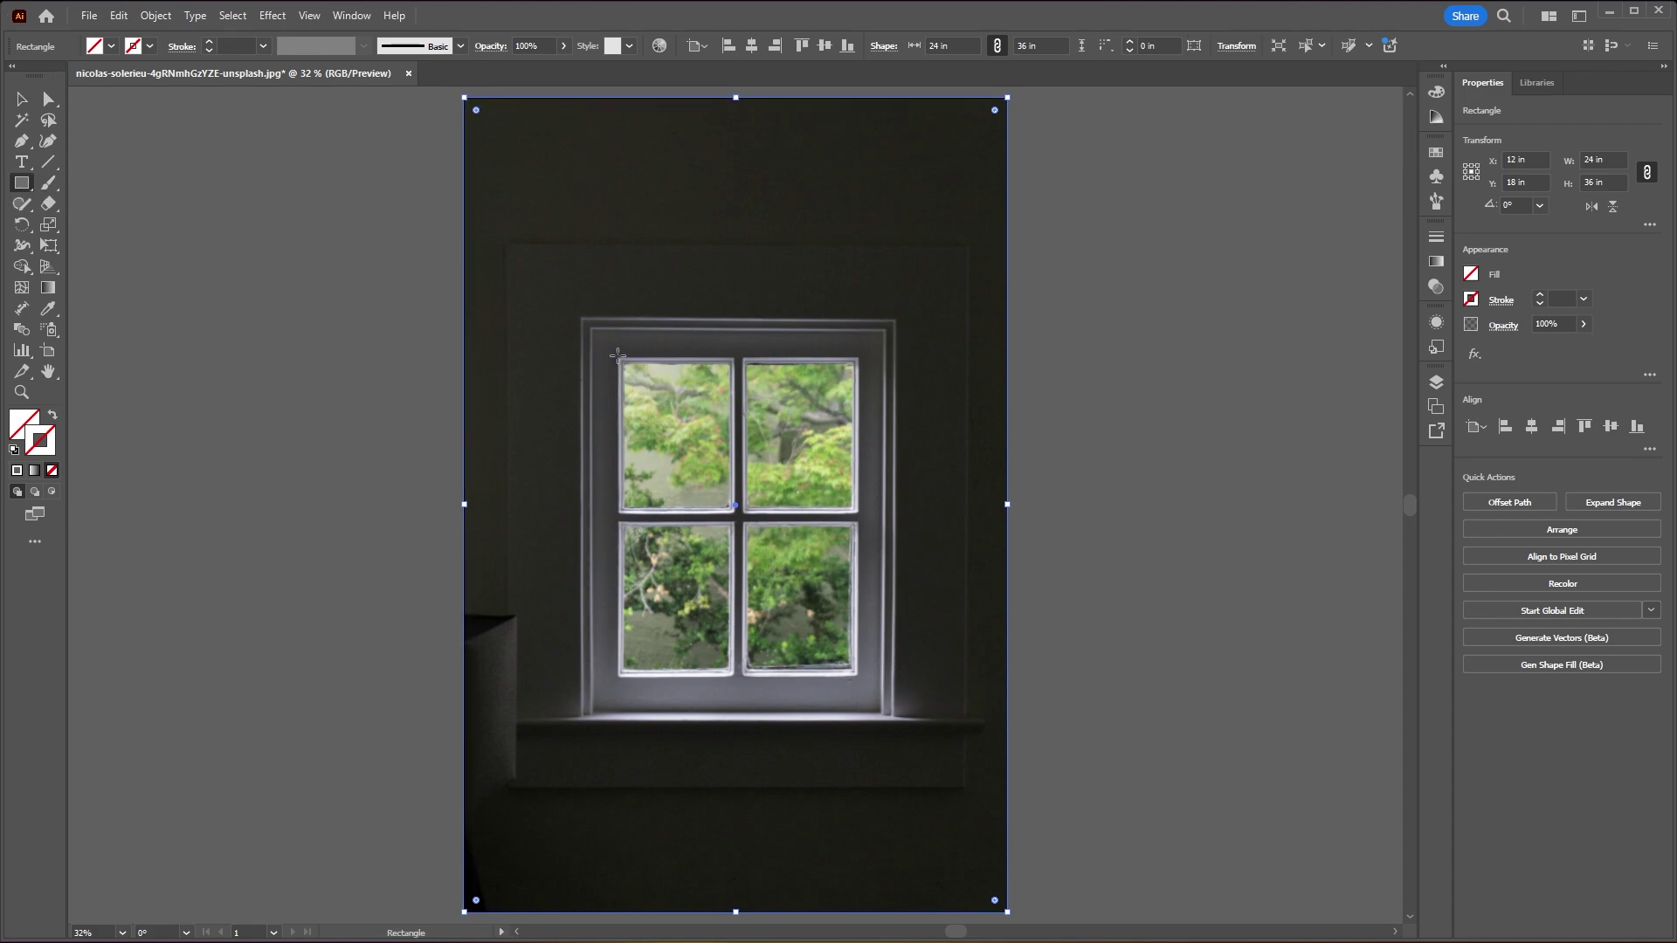
drag(619, 358, 735, 510)
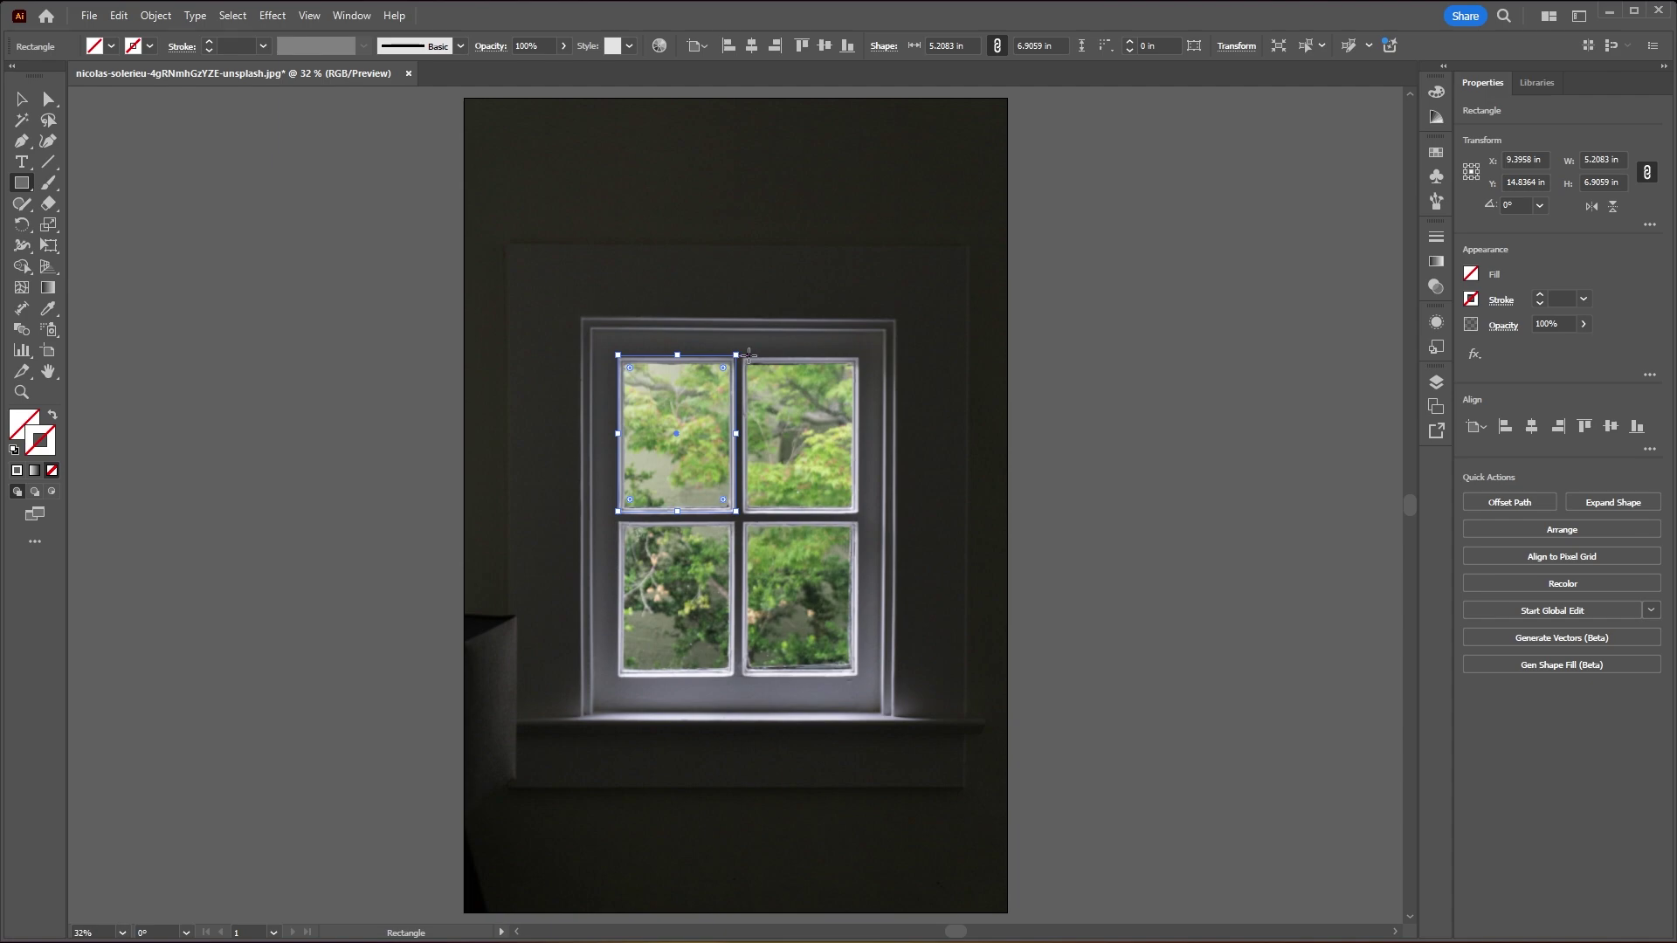
drag(743, 354, 860, 513)
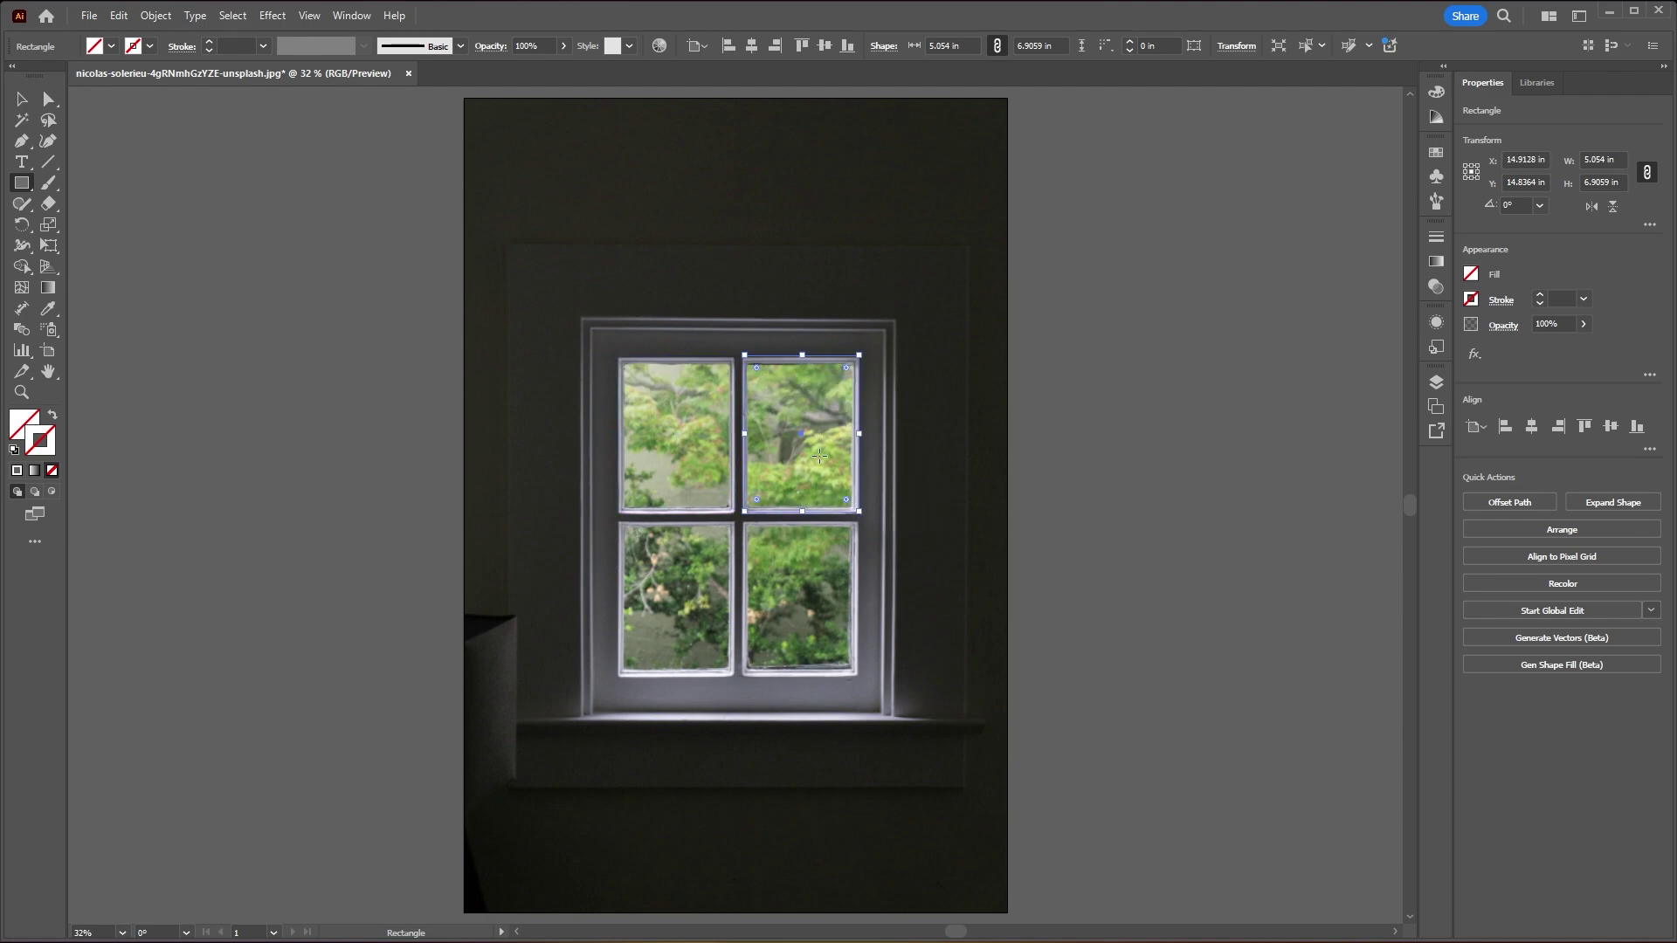
mouse_move(618, 525)
mouse_down()
mouse_move(735, 675)
mouse_move(859, 524)
mouse_move(861, 355)
mouse_up()
Select all the rectangles except the photo and merge them into a compound path
key(v)
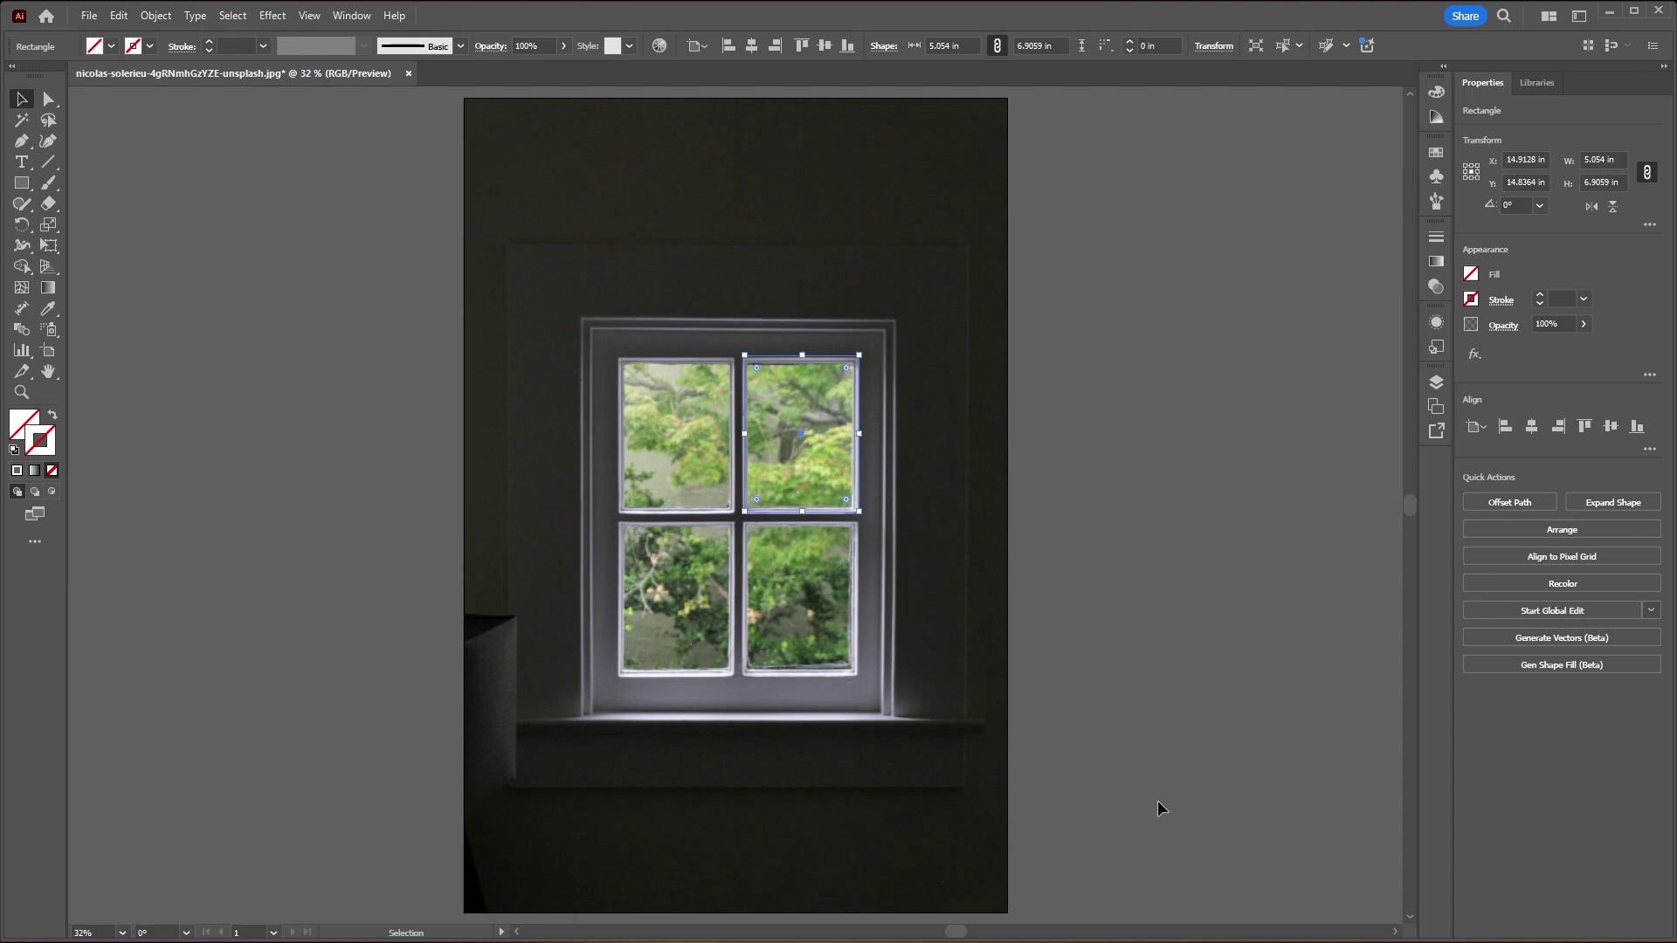
drag(1157, 801, 380, 210)
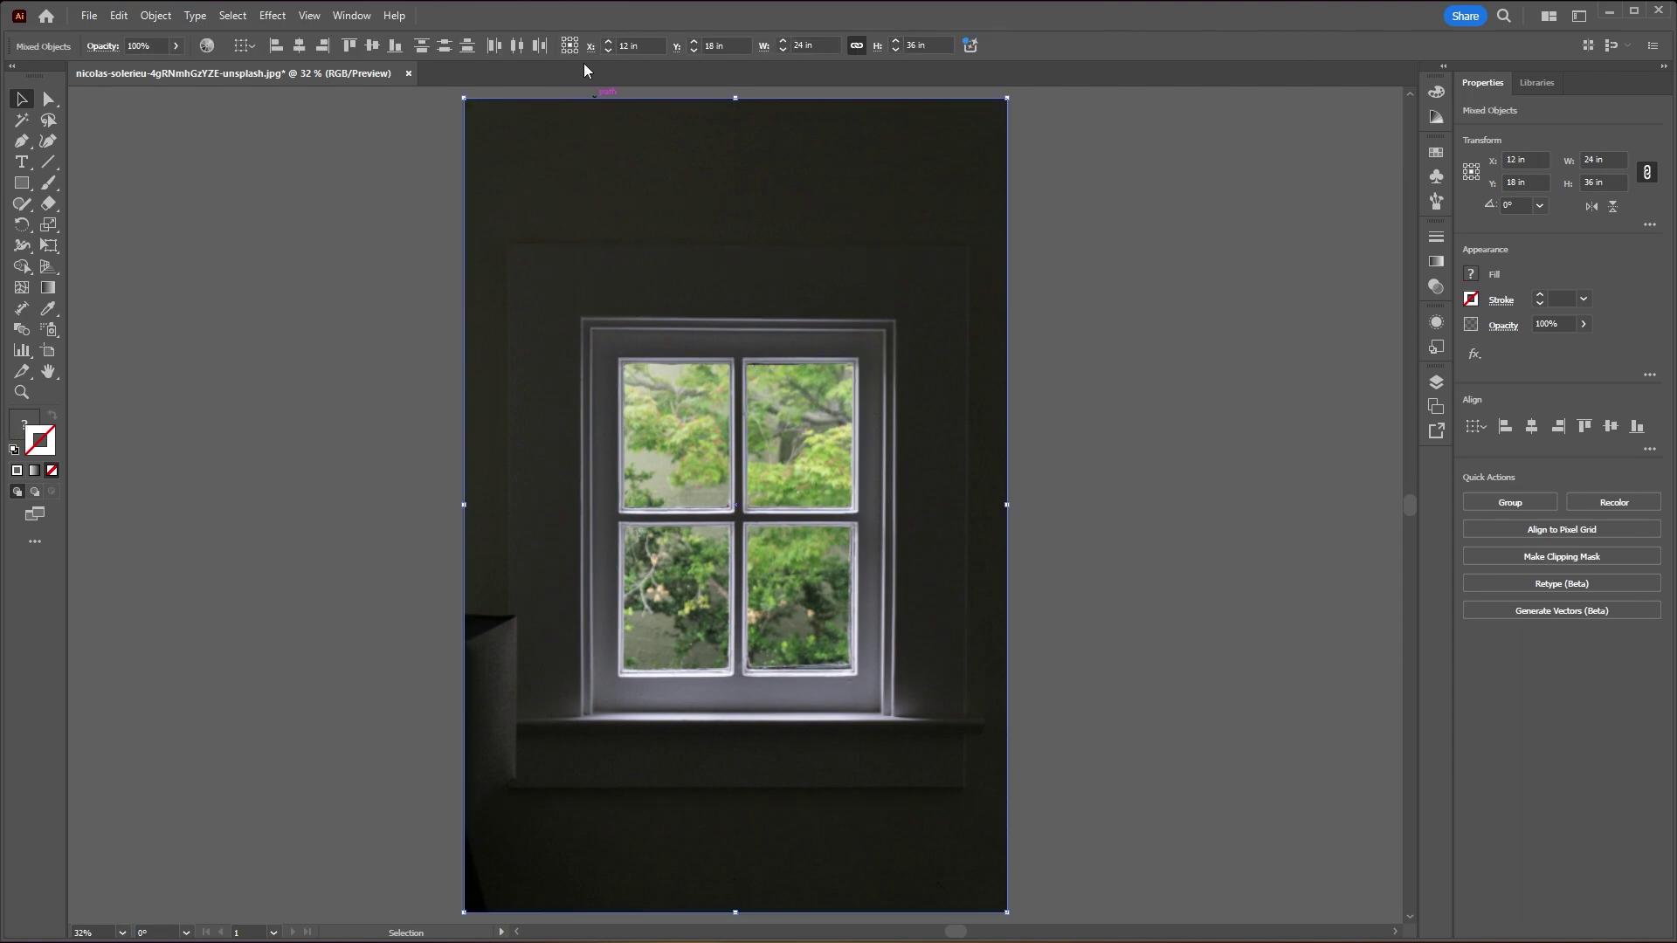
shift+click(659, 195)
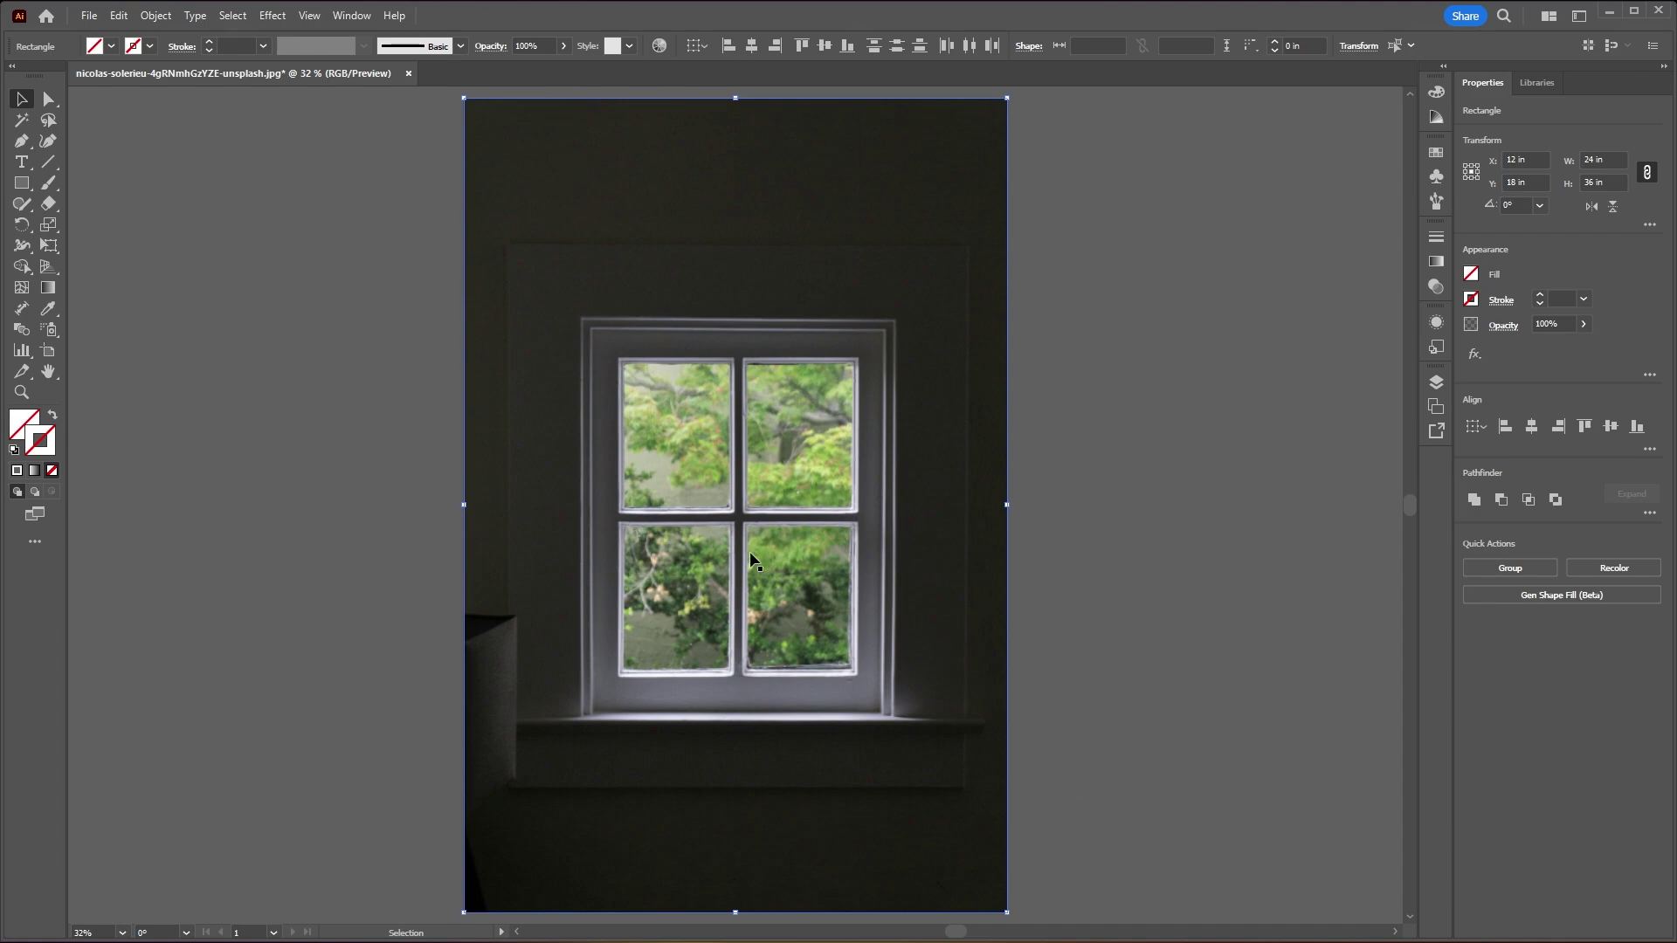
click(159, 16)
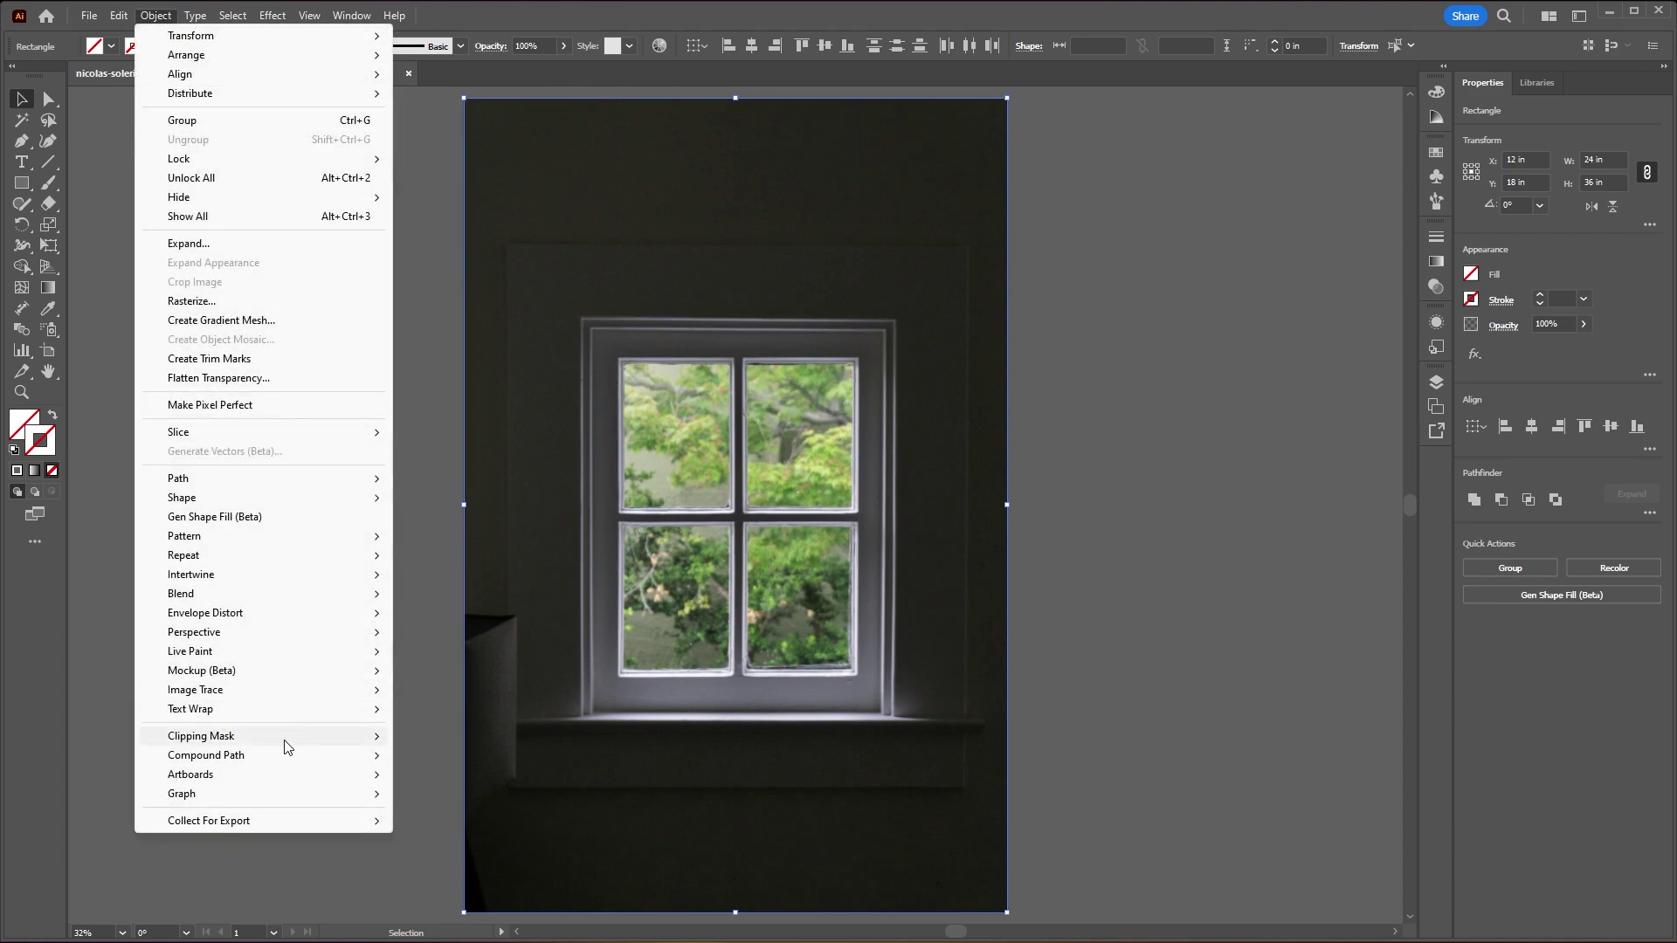
mouse_move(205, 755)
click(481, 758)
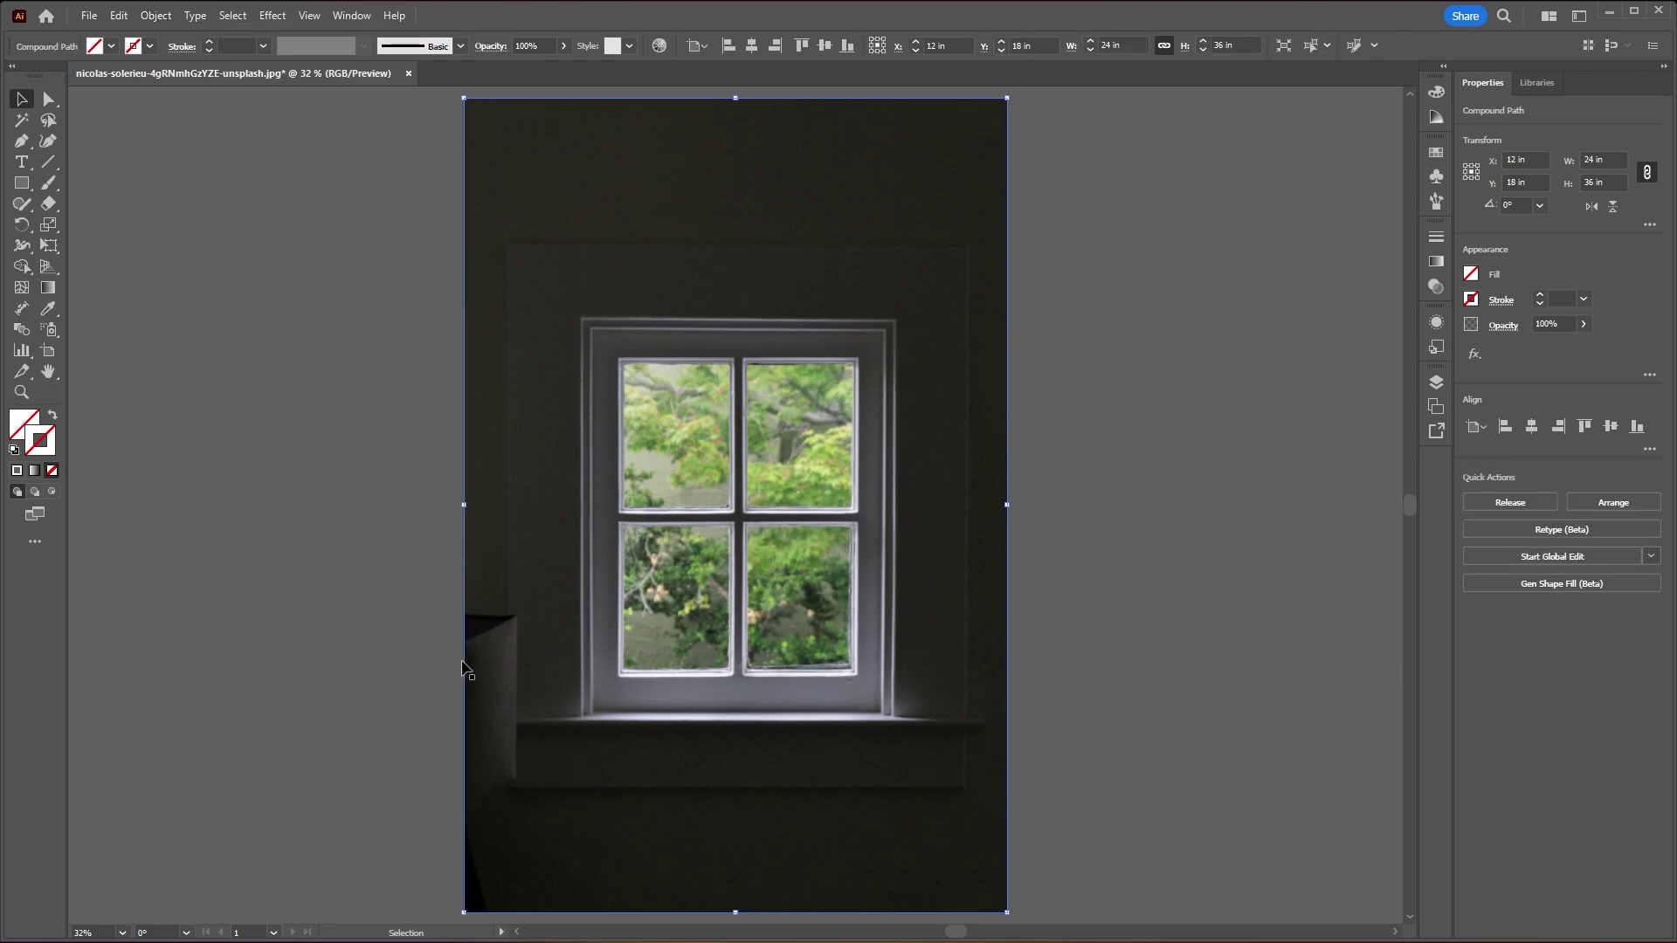
Clip the photo with the compound path so all four panes turn blank white
key(ctrl+z)
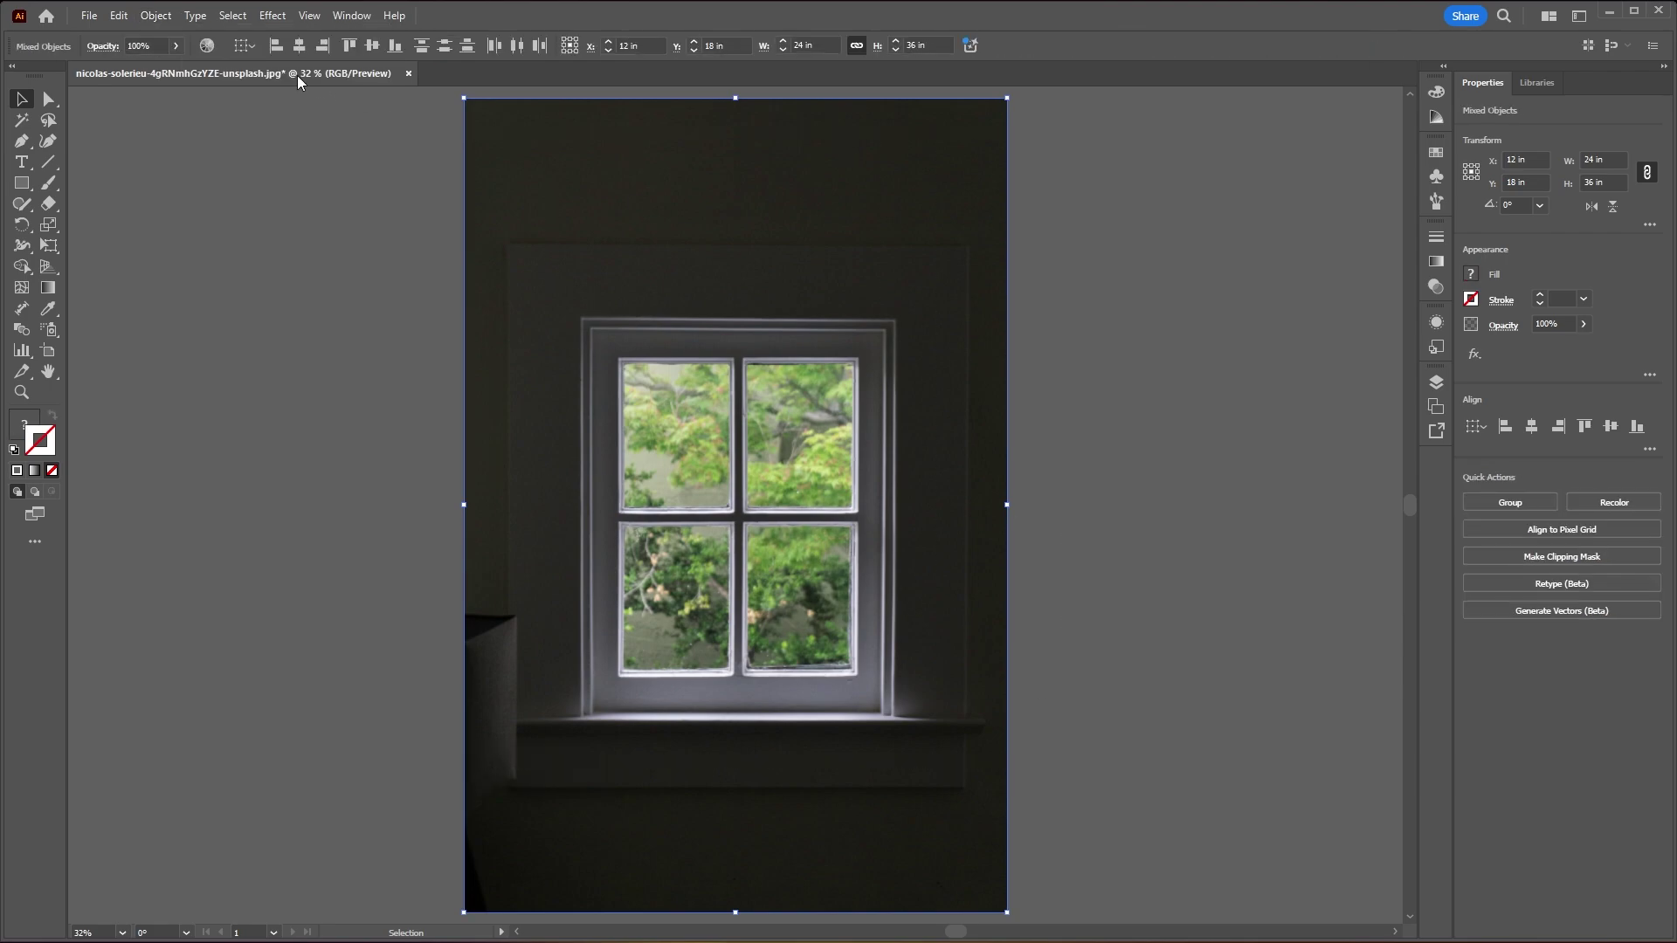
click(155, 17)
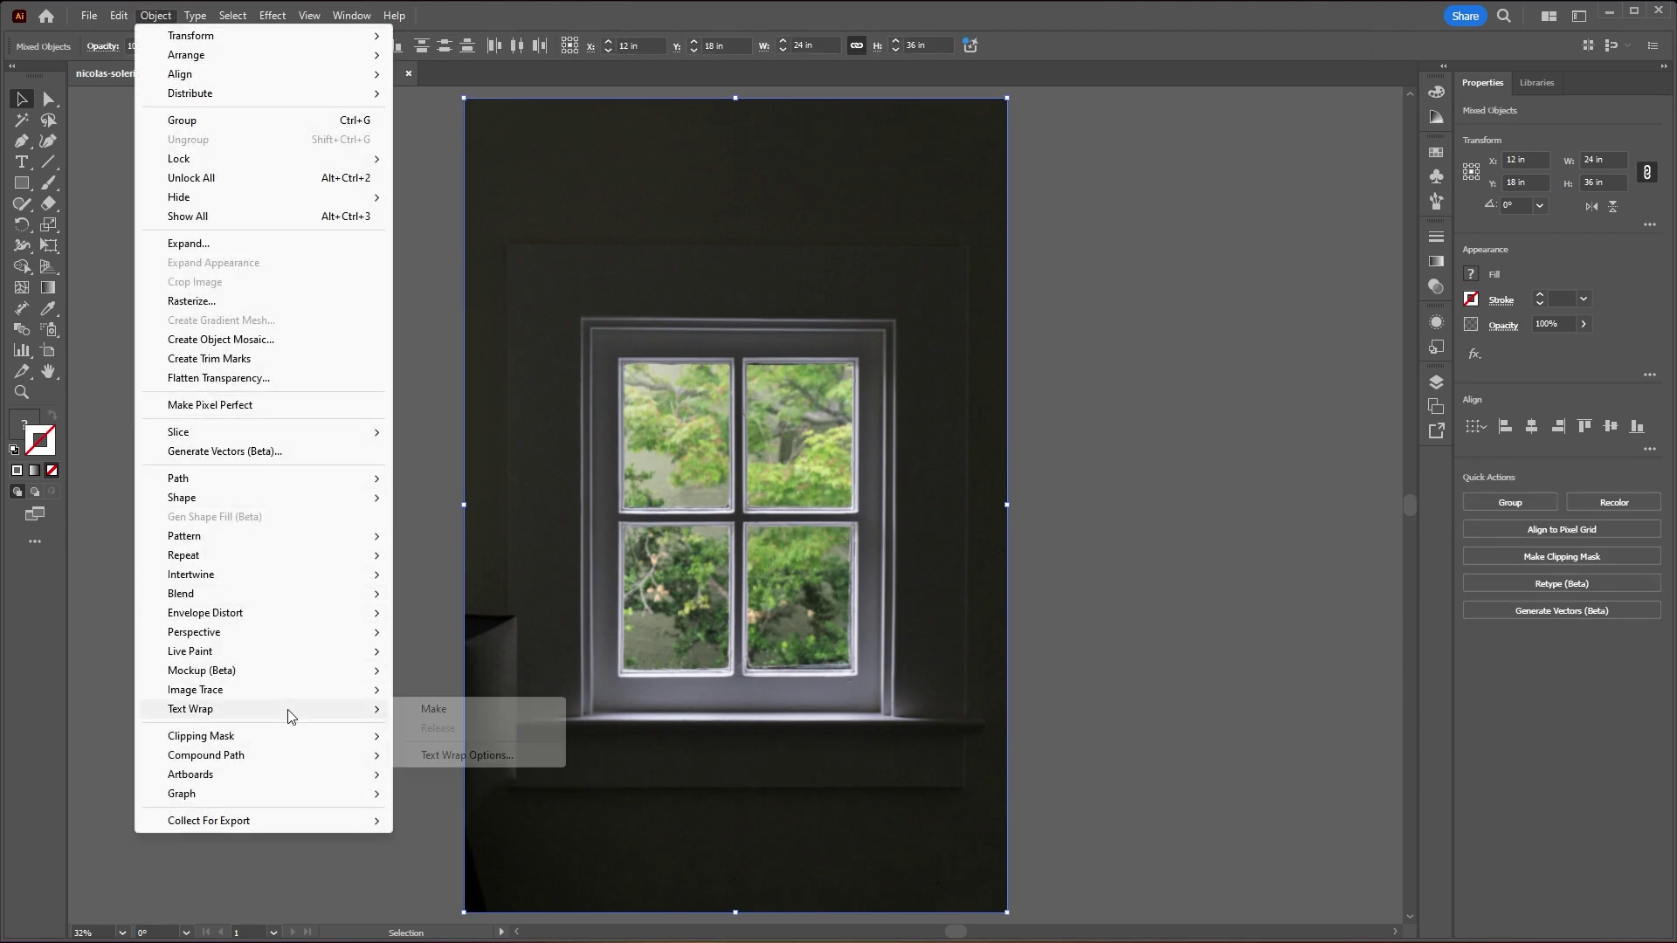
mouse_move(200, 736)
click(432, 738)
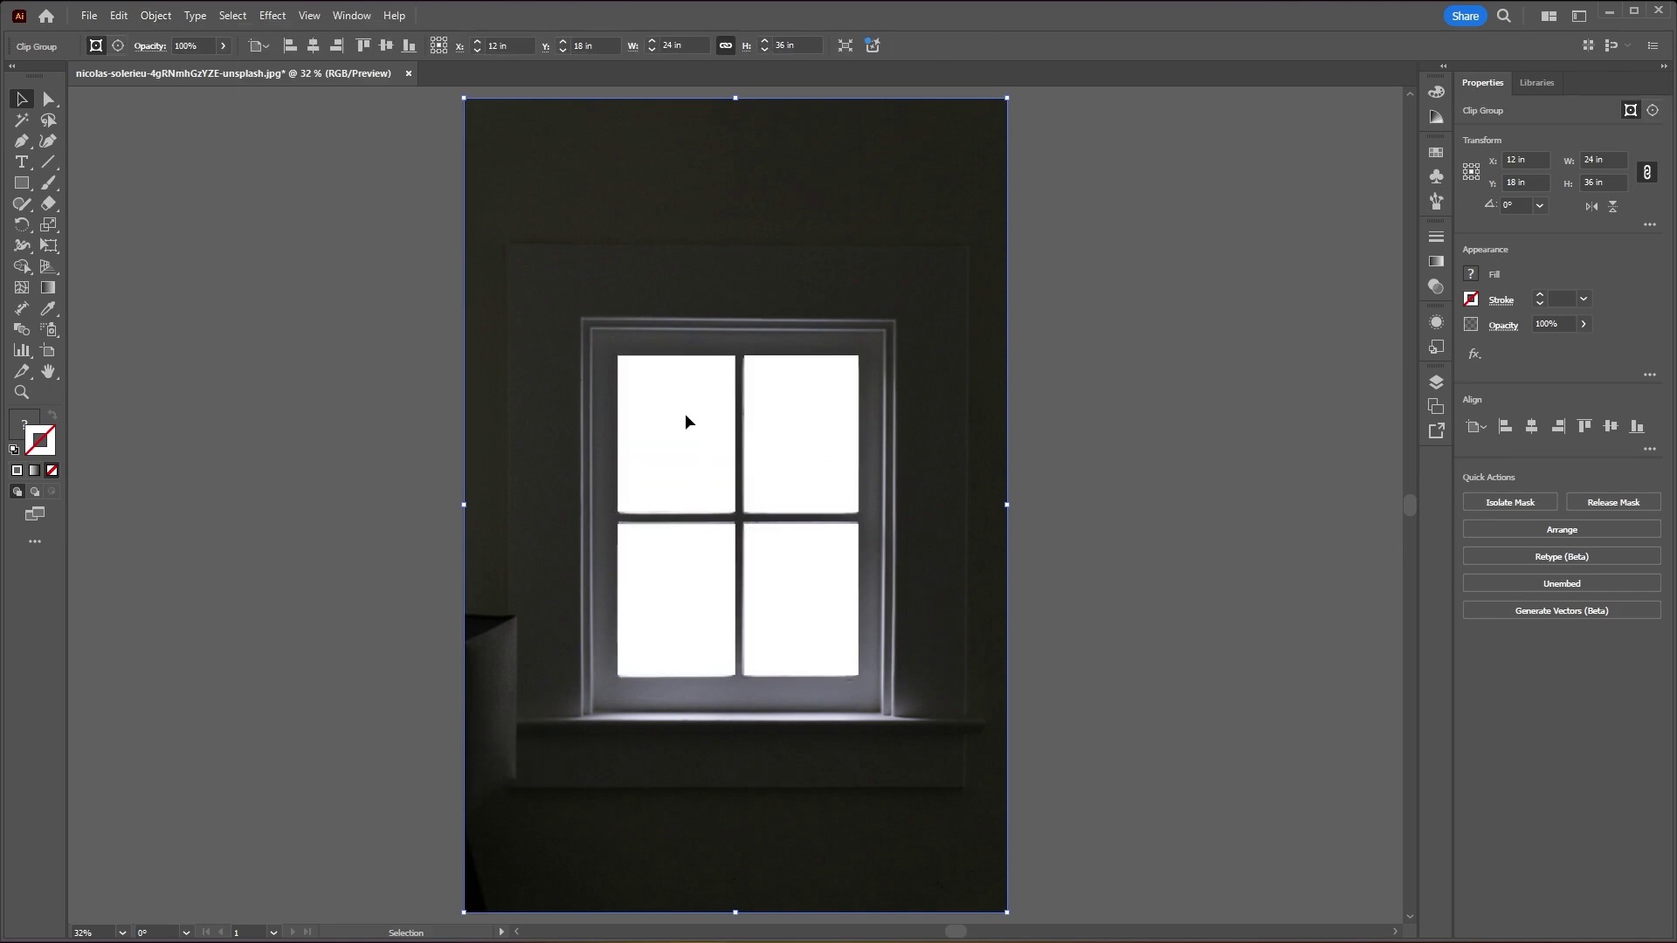
Unhide the second clip group in Layers to reveal the sky-and-meadow scene, then deselect
click(1436, 381)
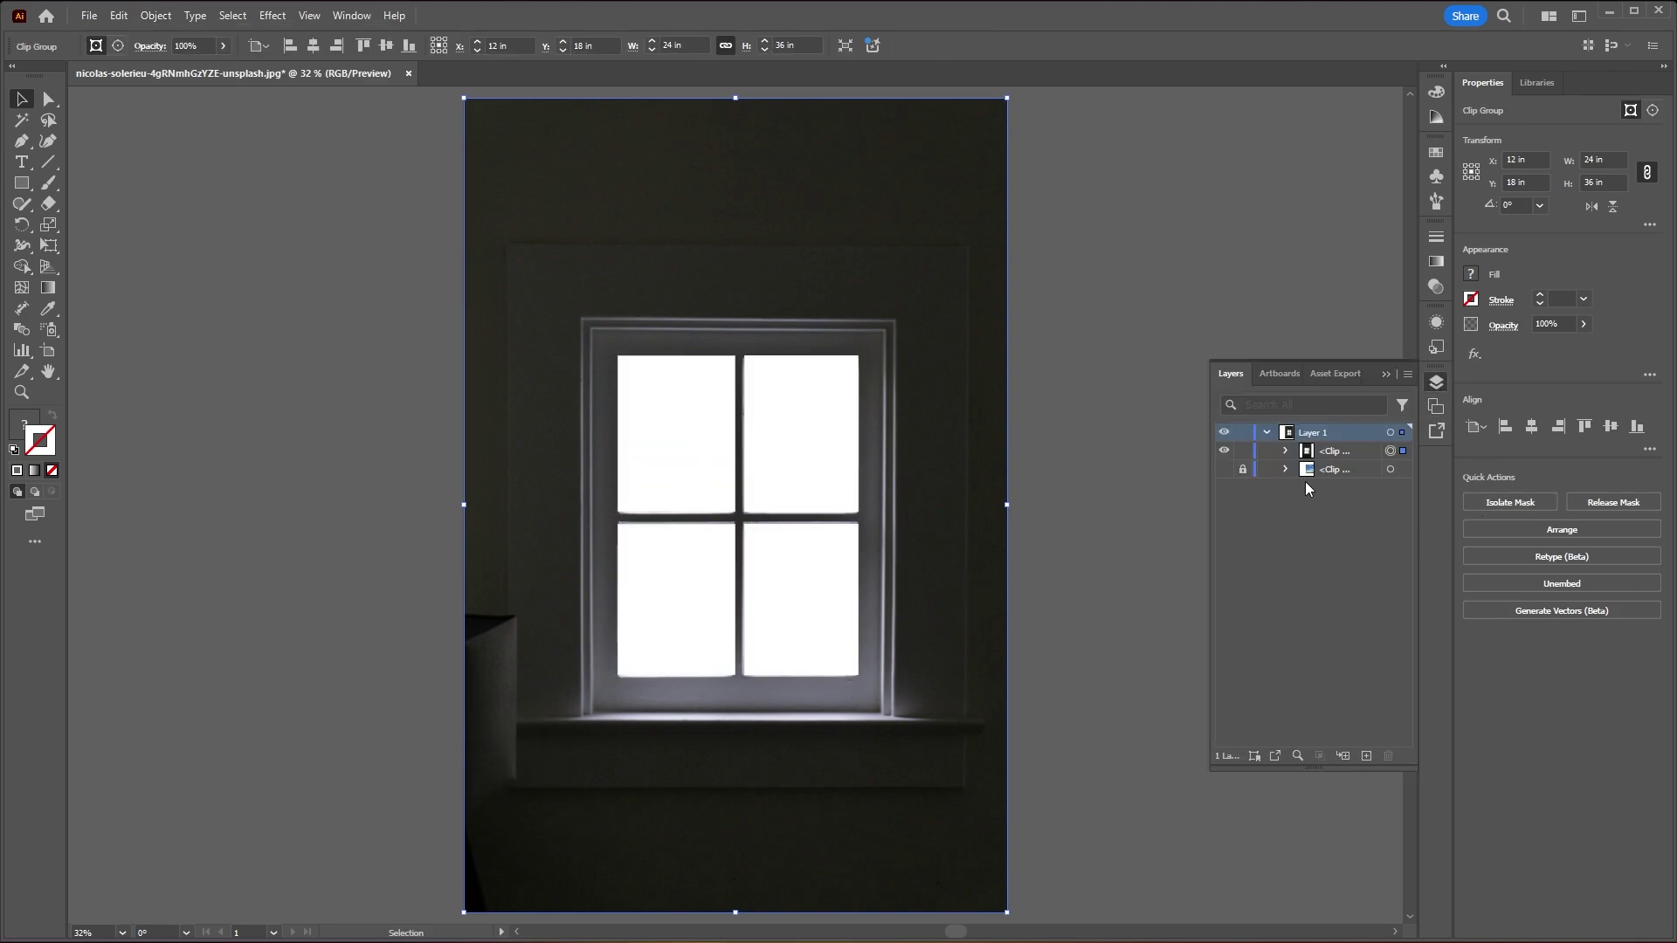
click(1223, 468)
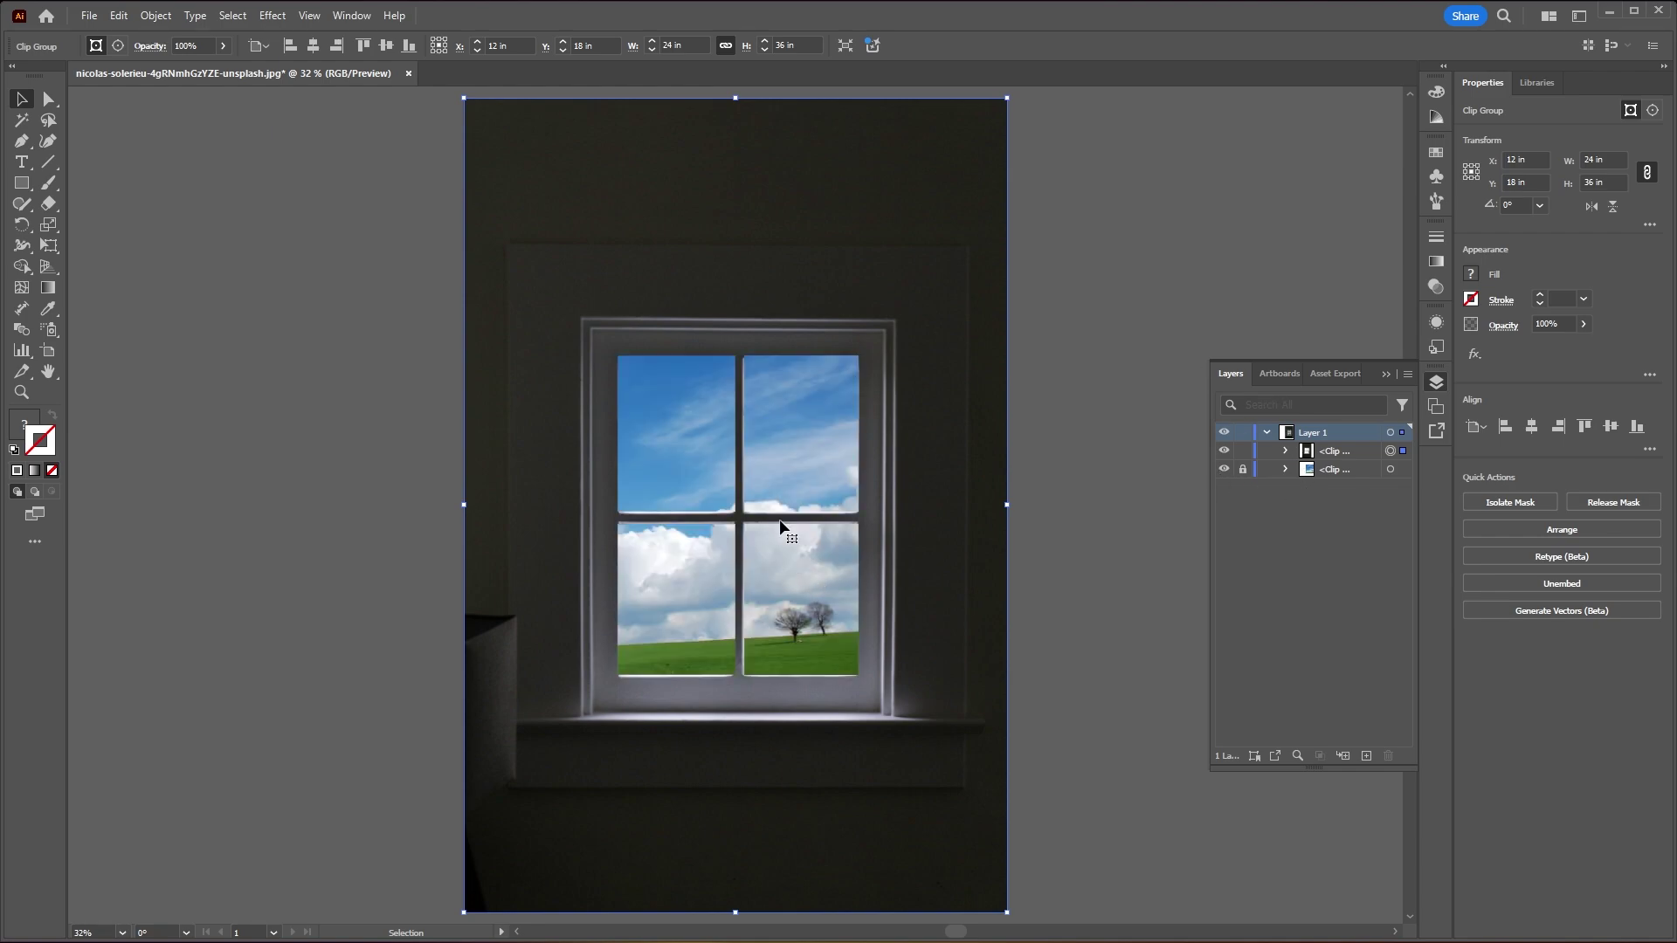
click(1092, 229)
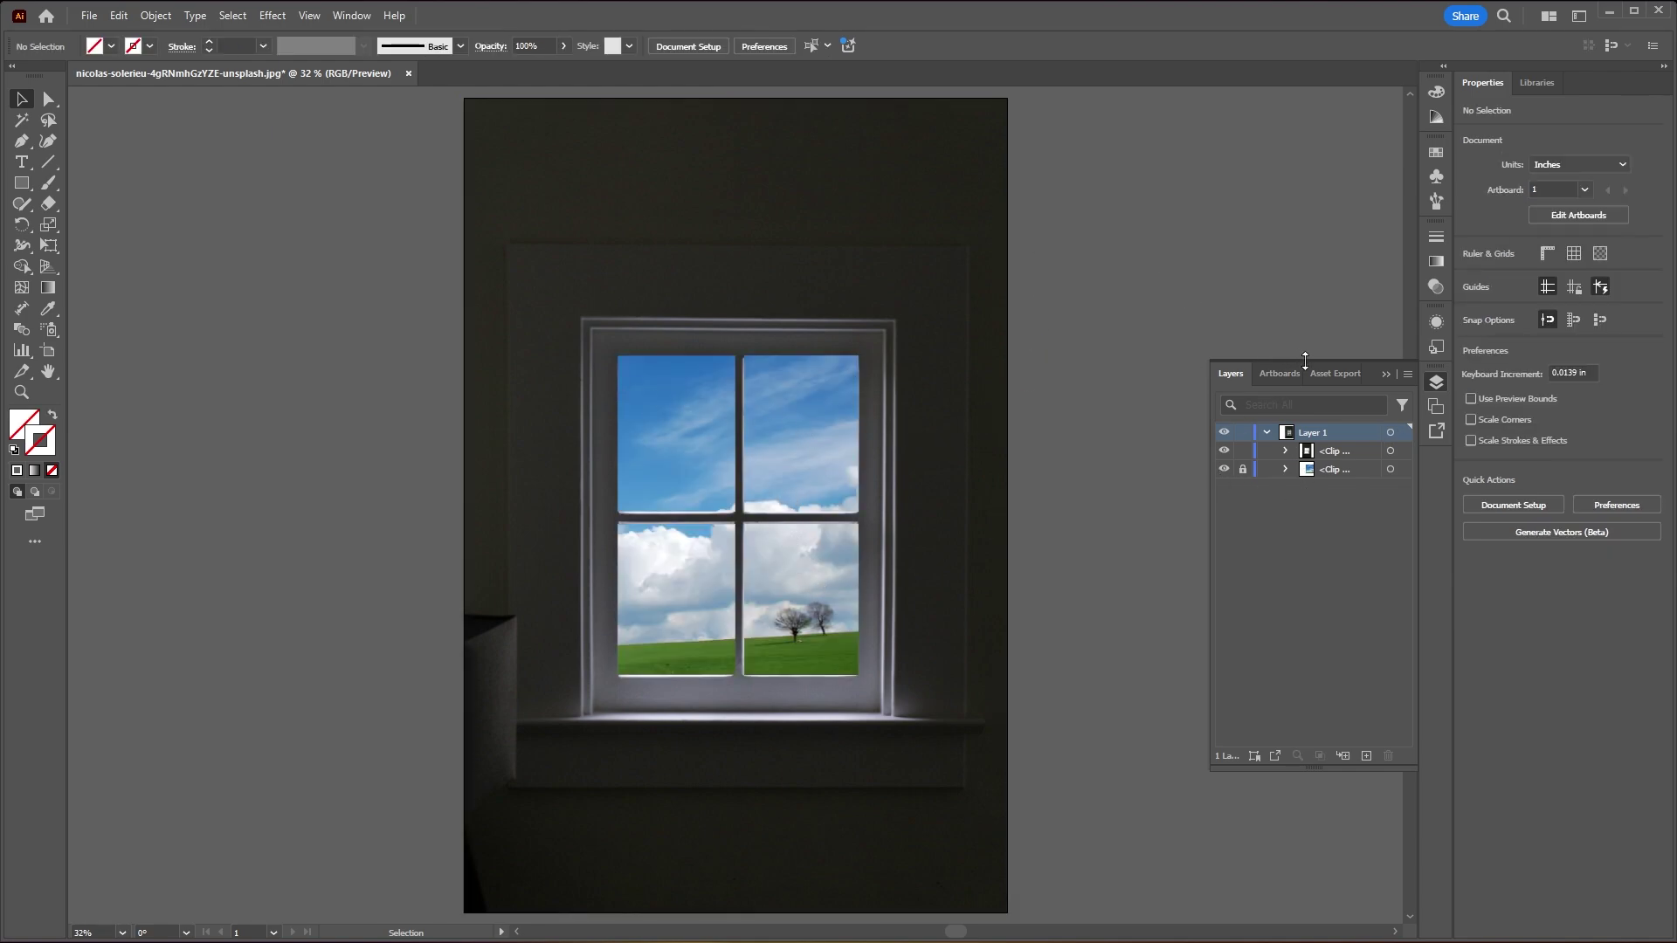
click(1388, 374)
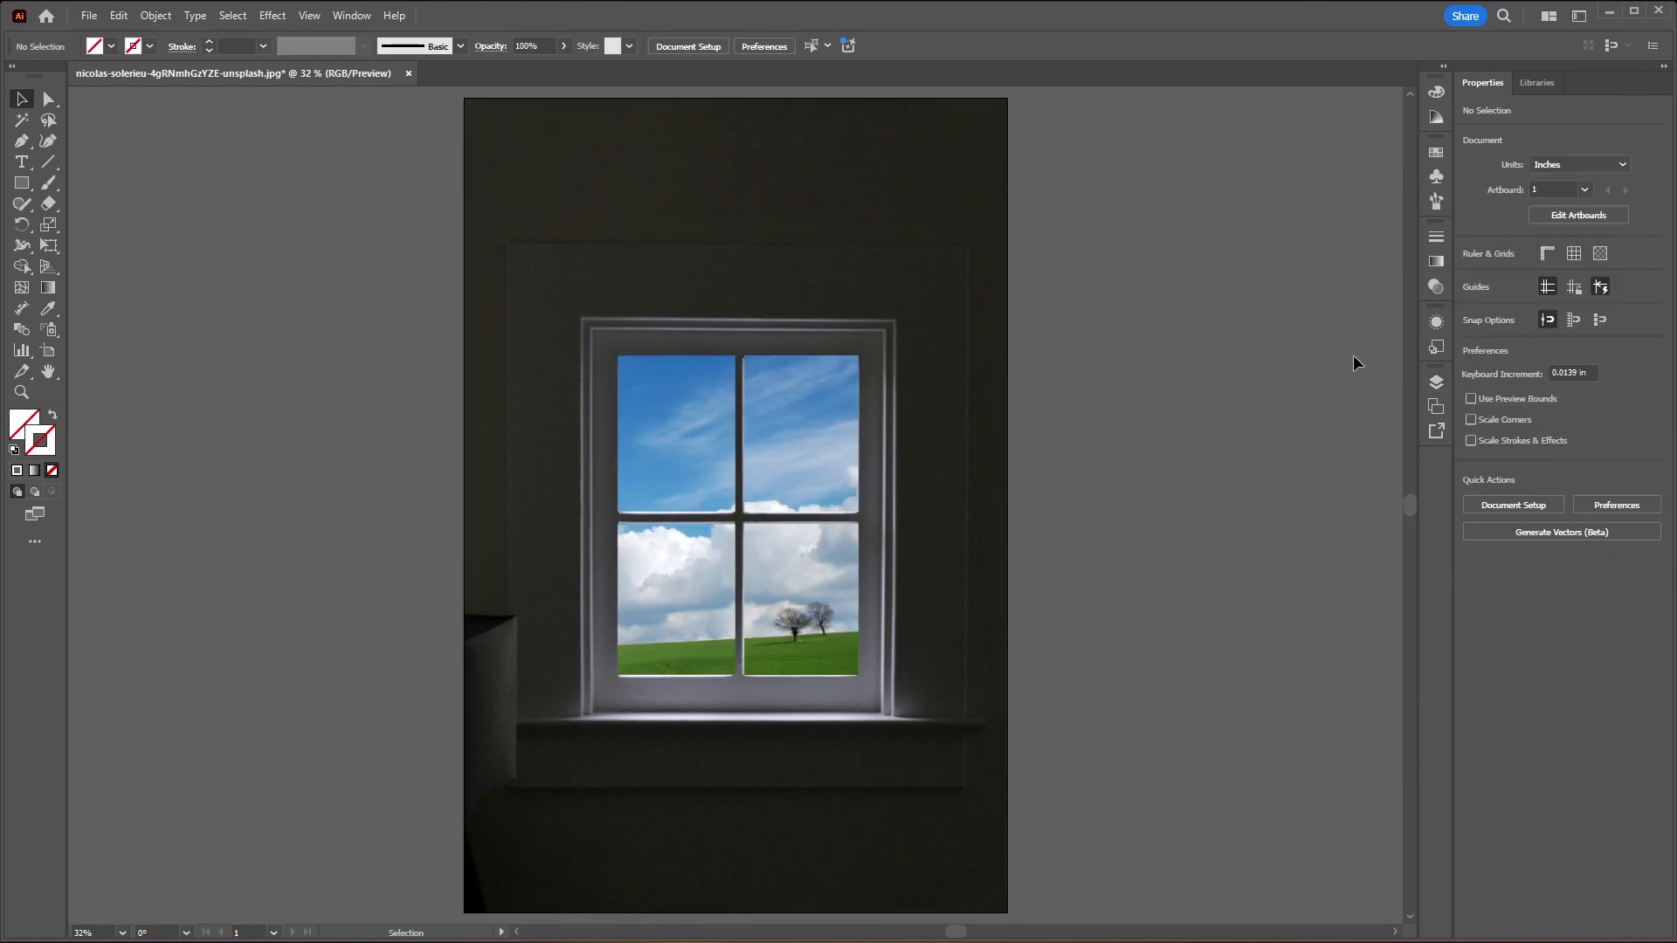